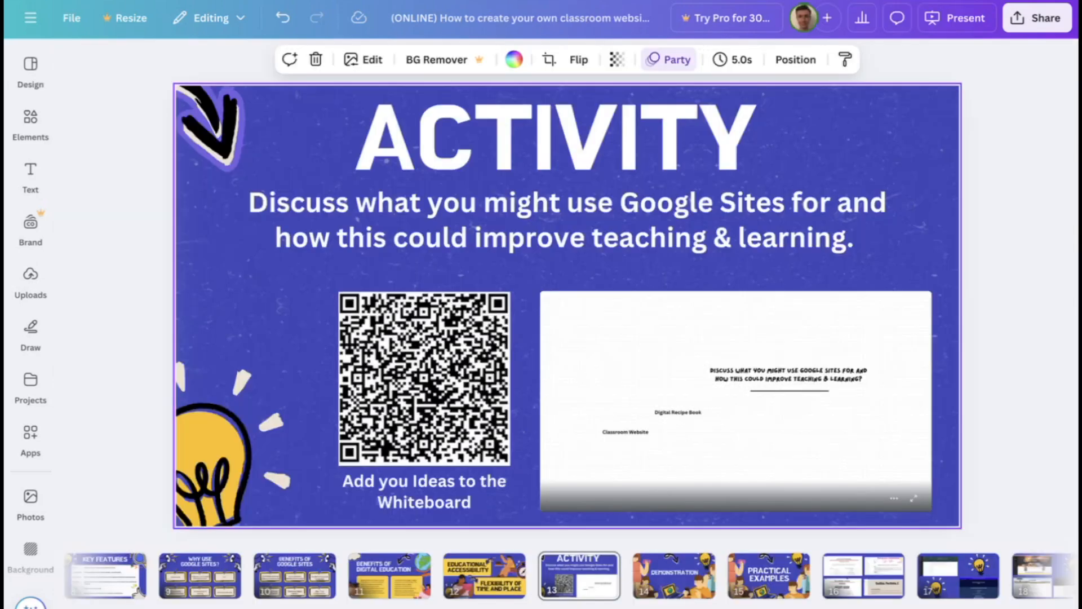
Switch from the Demonstration slide to the browser and open the Google Sites home page through a search for "google sites"
{"action": "left_click", "coordinate": [671, 577]}
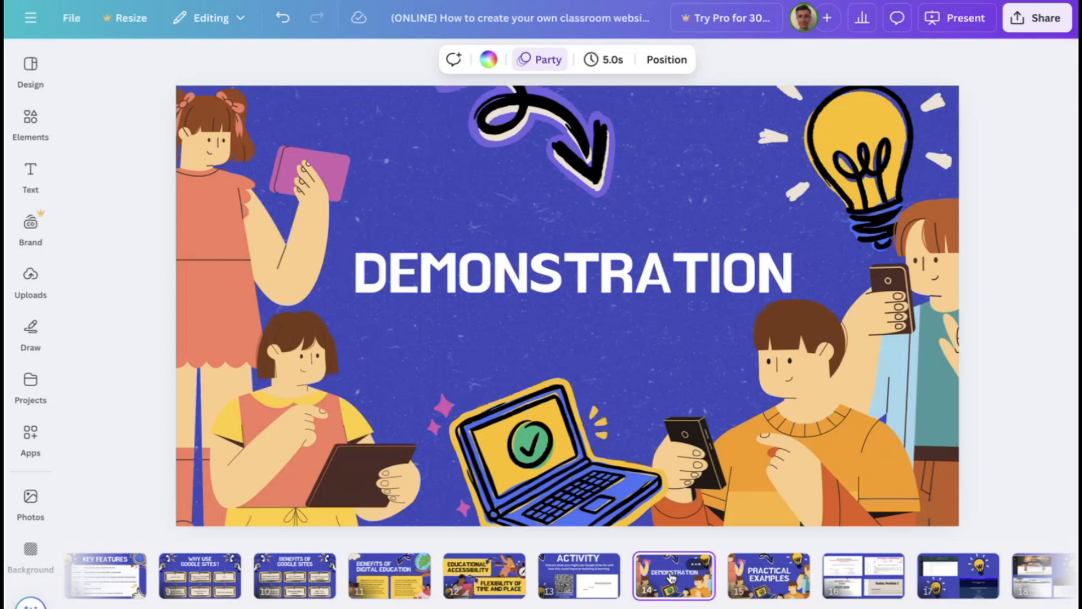
{"action": "key", "text": "ctrl+Right"}
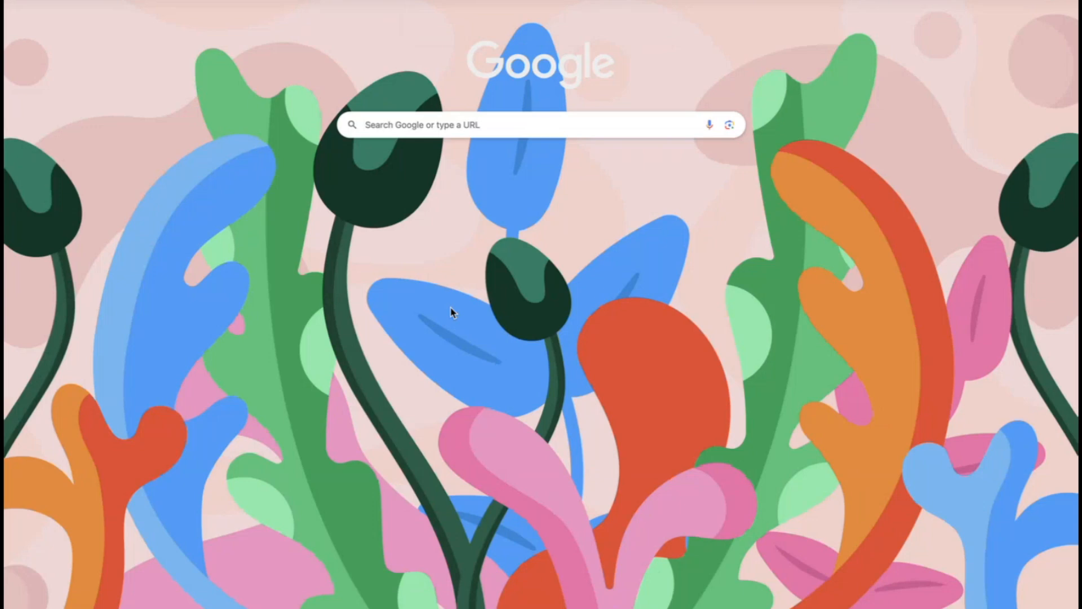
{"action": "left_click", "coordinate": [386, 125]}
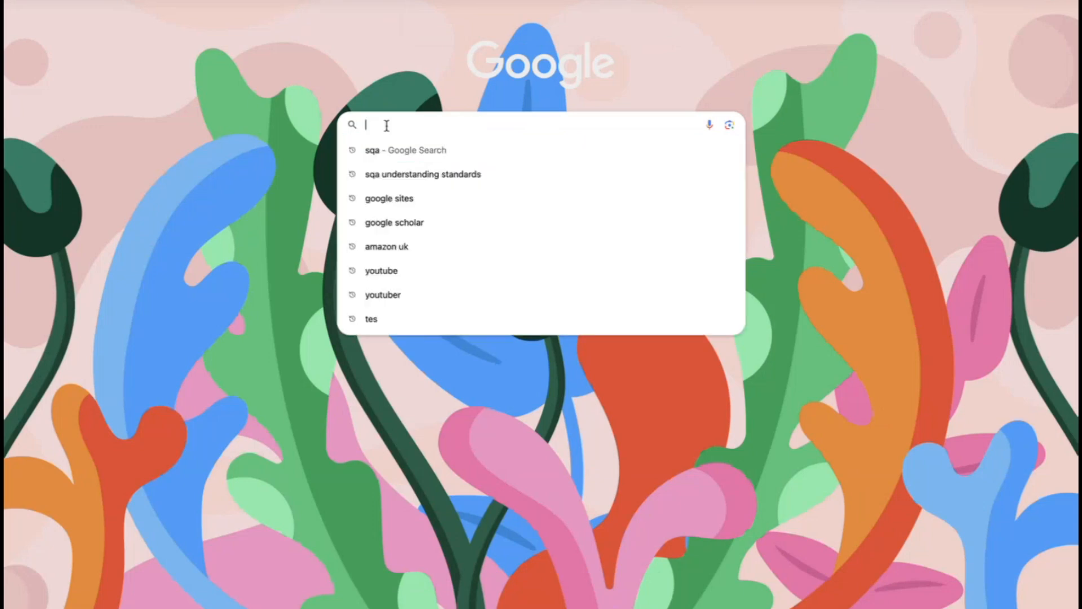
{"action": "type", "text": "google sites"}
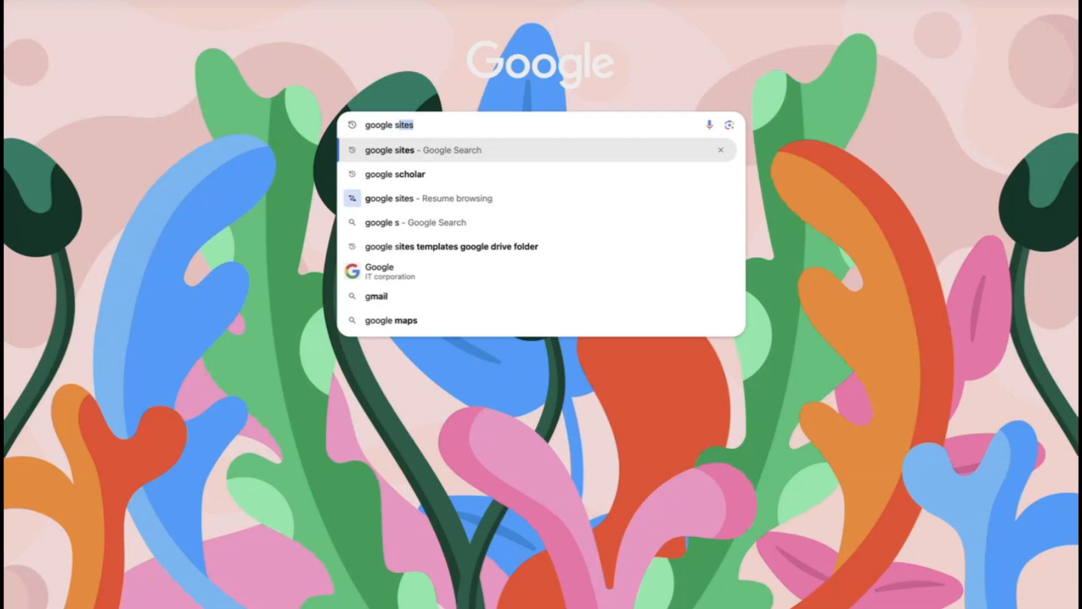
{"action": "key", "text": "Return"}
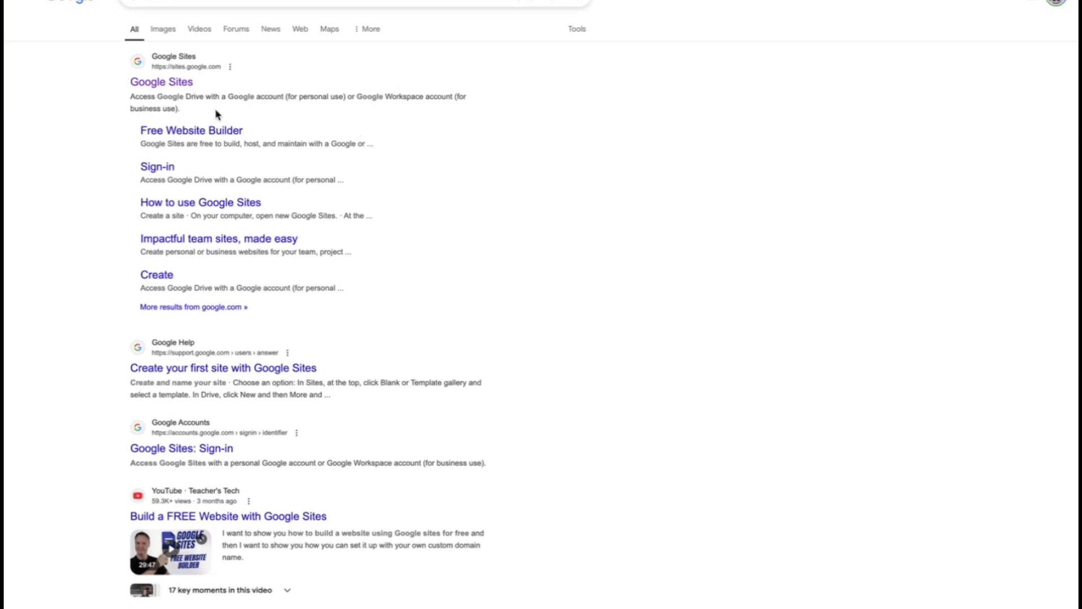
{"action": "left_click", "coordinate": [166, 86]}
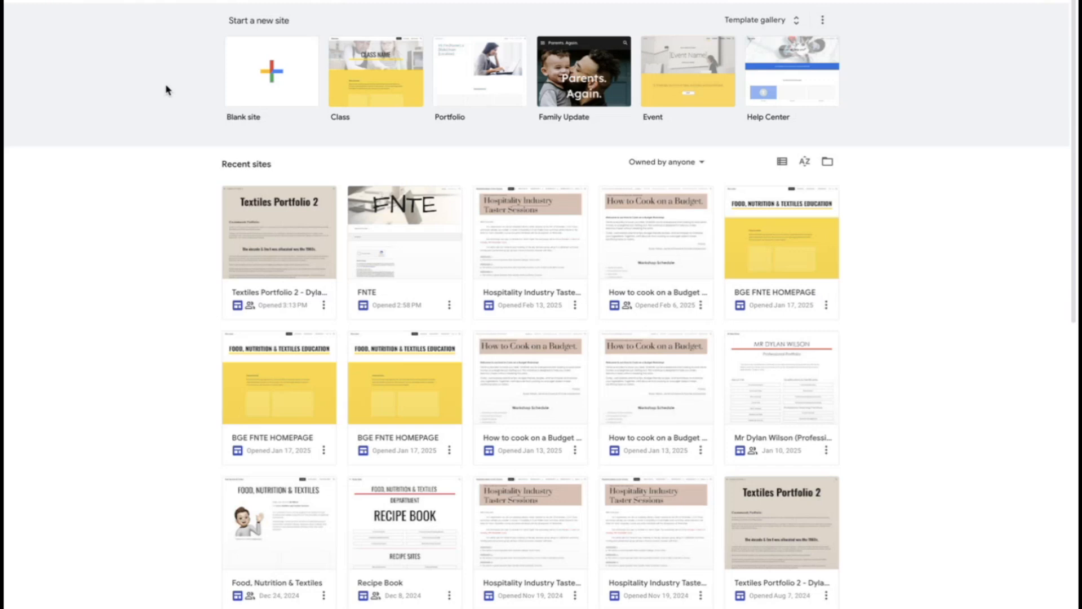
Look through the full template gallery and create a new blank site
{"action": "left_click", "coordinate": [749, 22]}
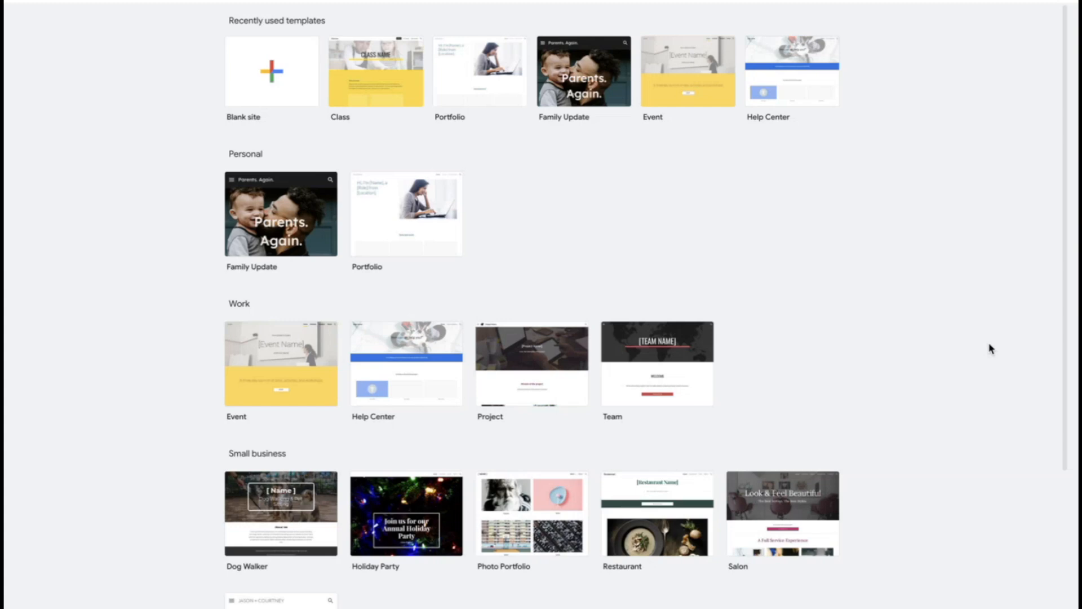
{"action": "scroll", "coordinate": [991, 348], "scroll_direction": "down", "scroll_amount": 3}
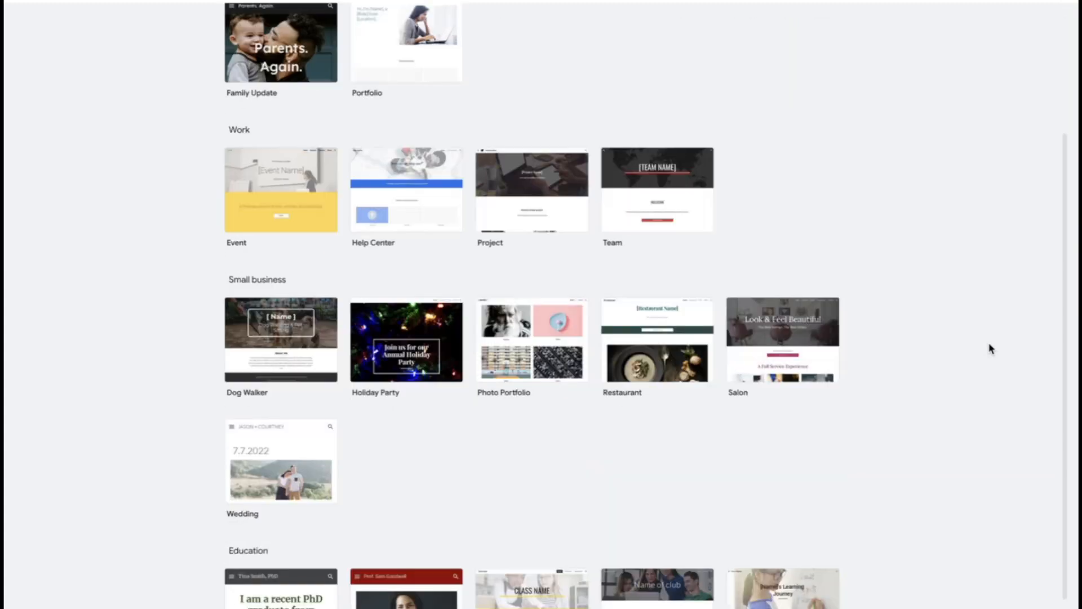
{"action": "scroll", "coordinate": [991, 349], "scroll_direction": "down", "scroll_amount": 1}
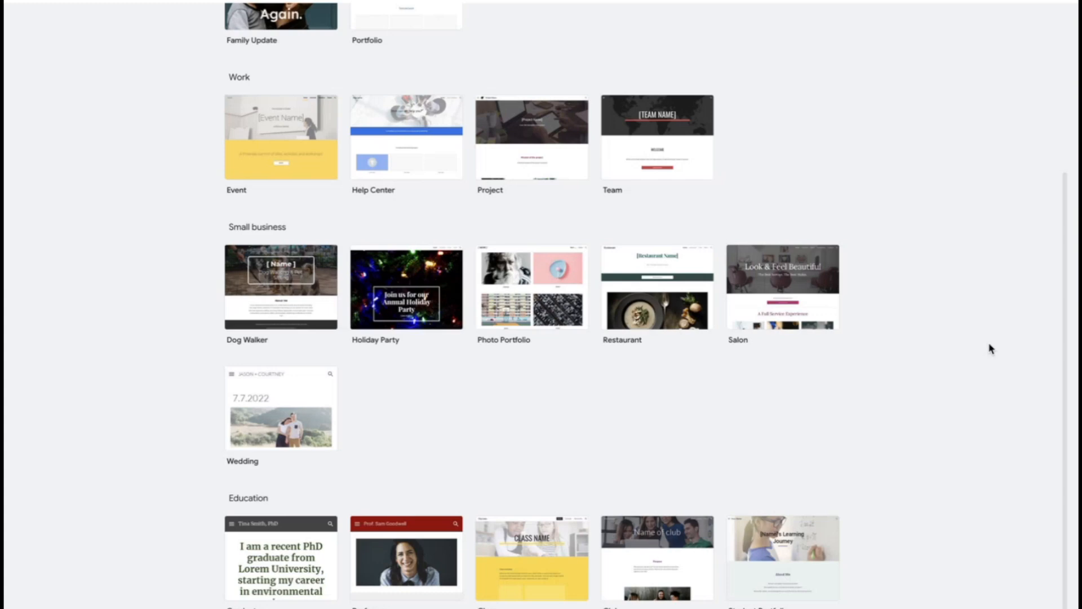
{"action": "scroll", "coordinate": [991, 348], "scroll_direction": "up", "scroll_amount": 4}
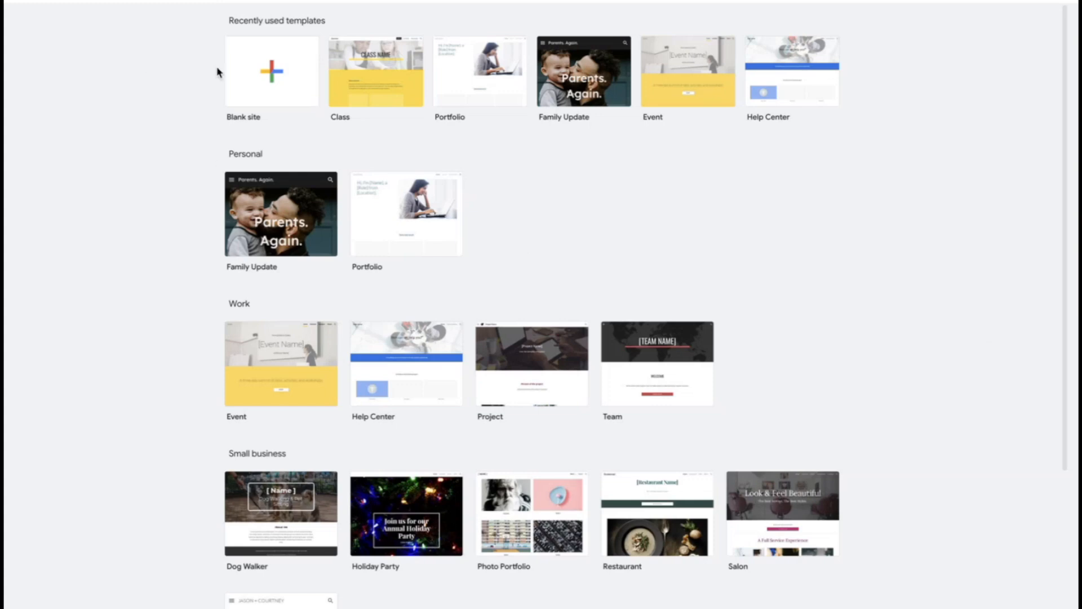
{"action": "left_click", "coordinate": [293, 92]}
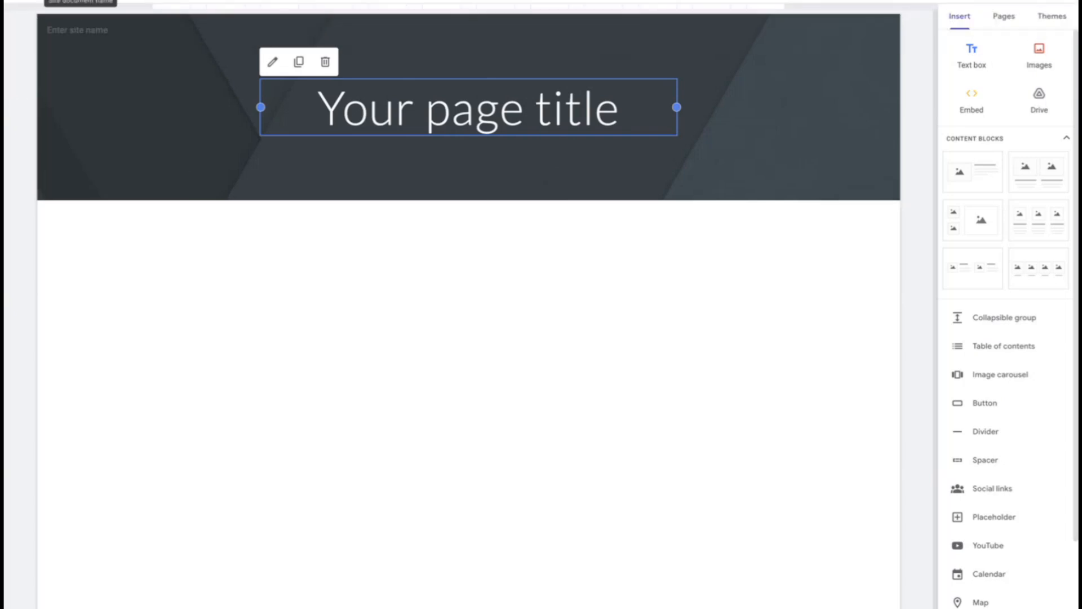
Name the new site document "FNTE" so the same site name fills the header
{"action": "left_click", "coordinate": [81, 1]}
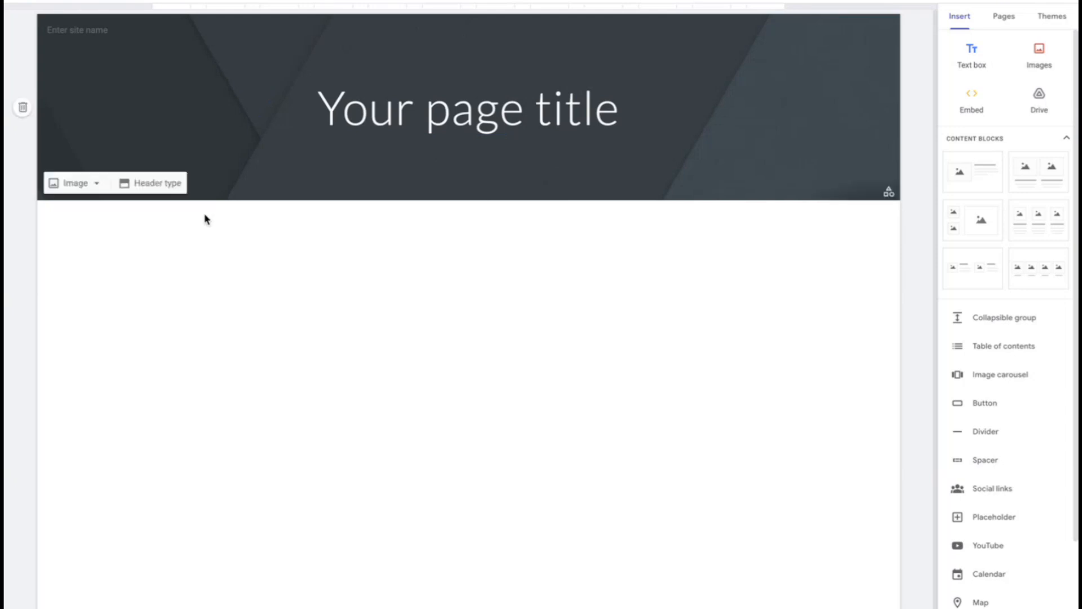
{"action": "type", "text": "FNTE"}
{"action": "mouse_move", "coordinate": [130, 82]}
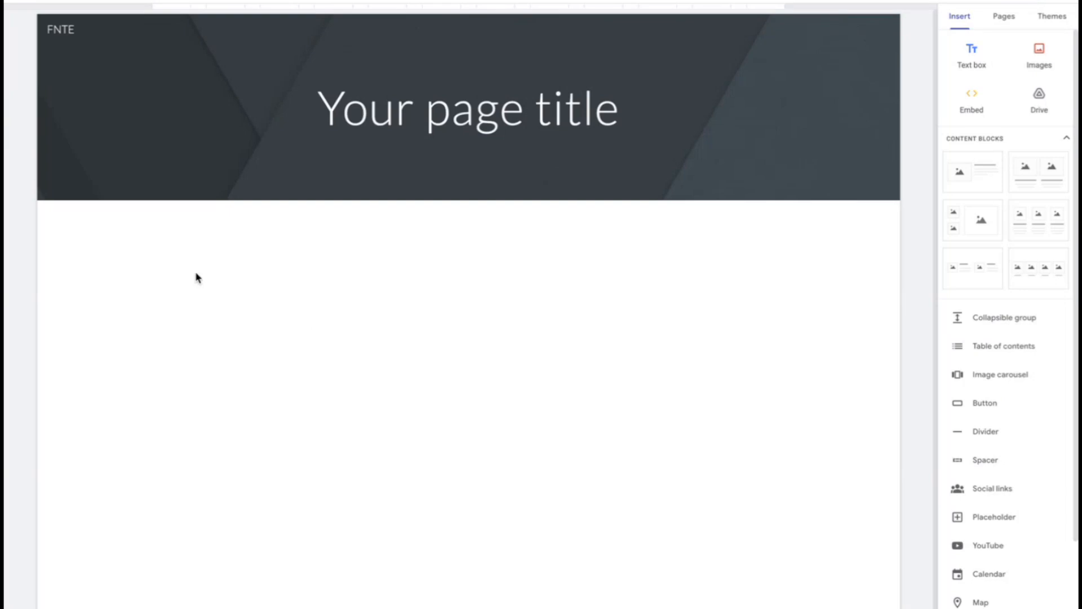
Replace the placeholder page title in the header with "FNTE"
{"action": "mouse_move", "coordinate": [340, 88]}
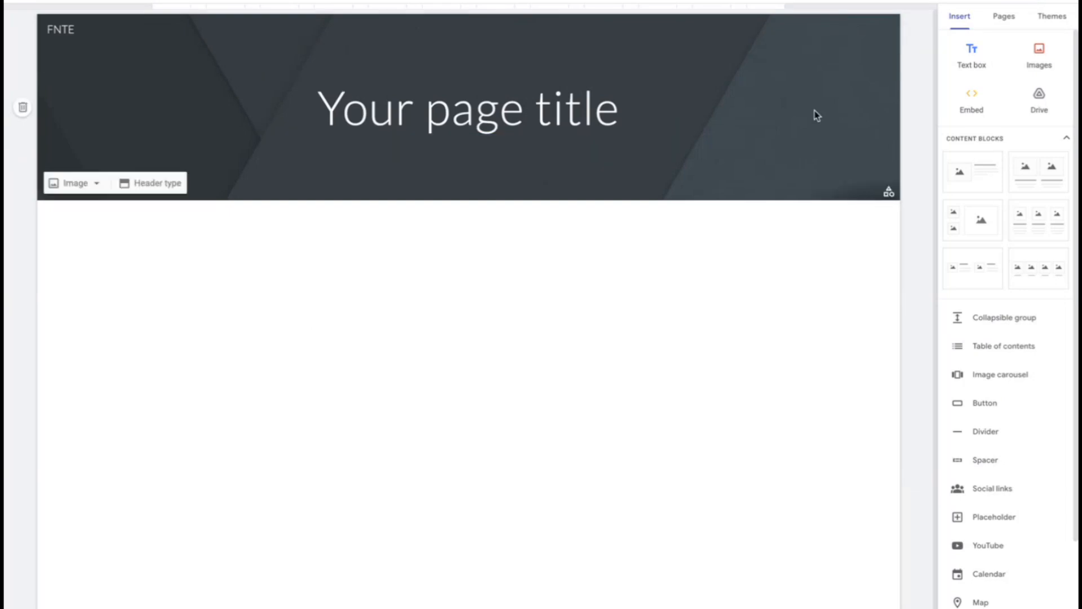
{"action": "left_click", "coordinate": [490, 95]}
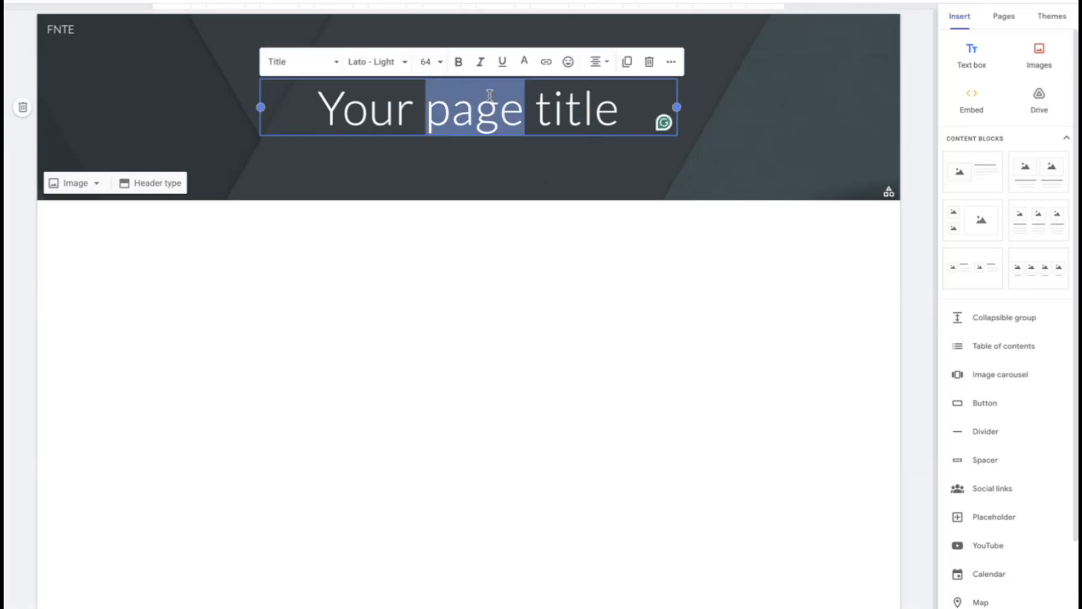
{"action": "triple_click", "coordinate": [489, 94]}
{"action": "type", "text": "FNTE"}
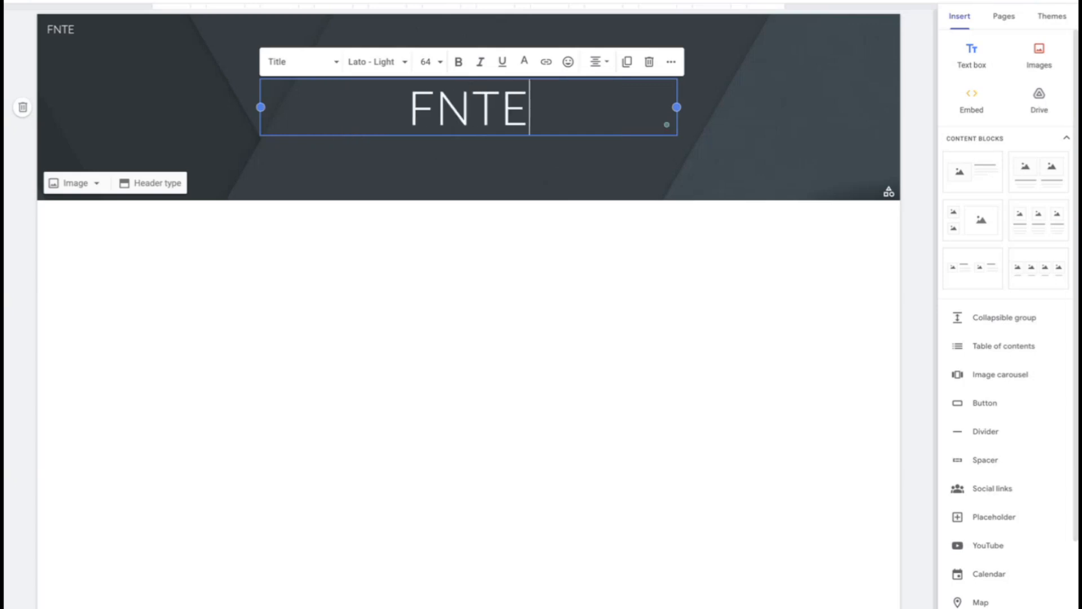
Try to set the FNTE page title's font size to 96
{"action": "left_click", "coordinate": [425, 61]}
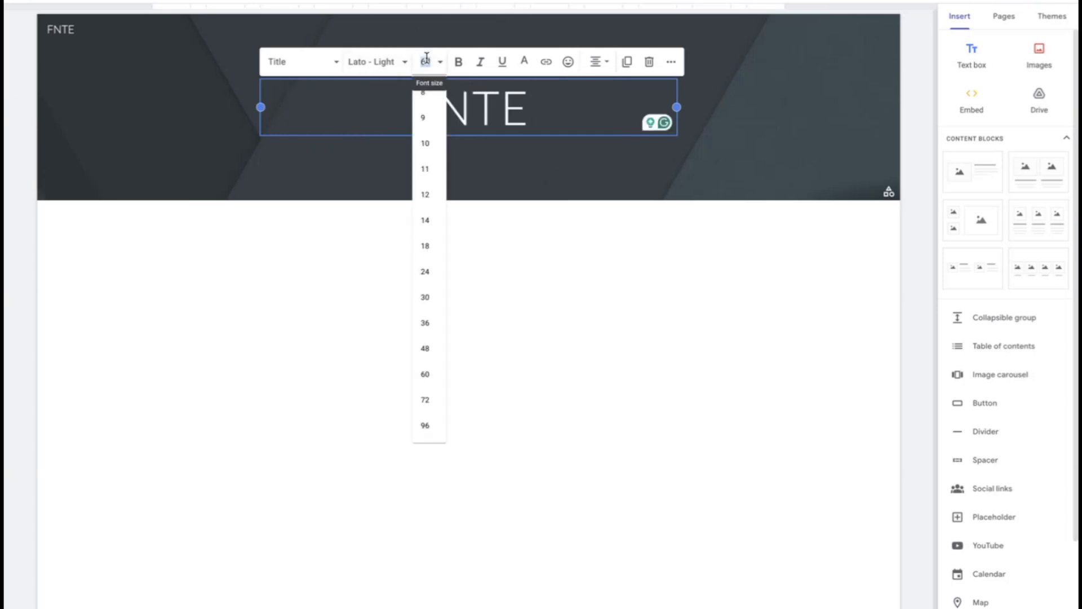
{"action": "left_click", "coordinate": [426, 435]}
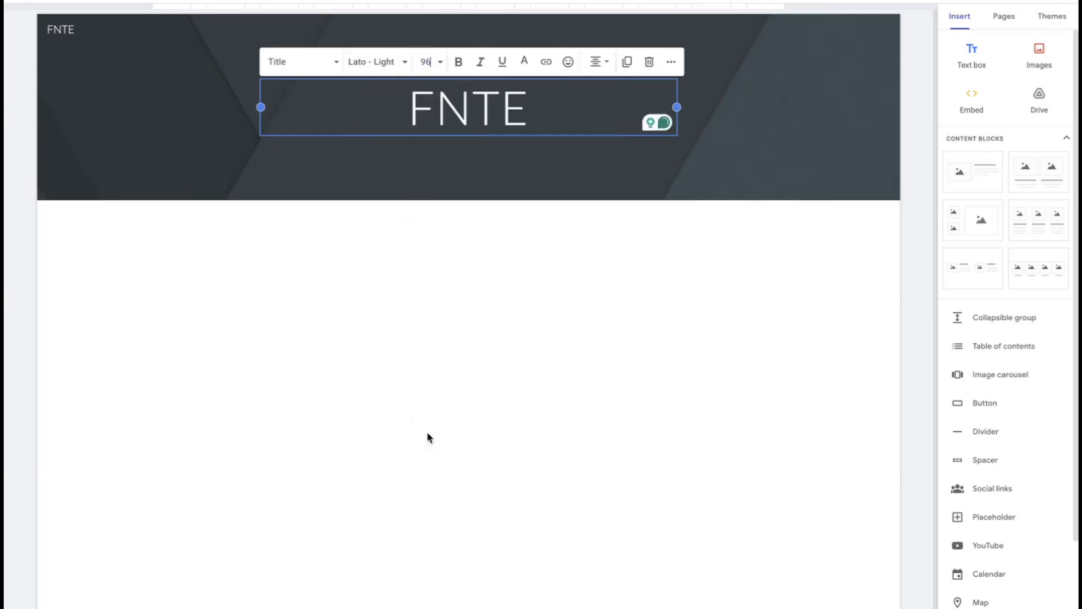
{"action": "left_click", "coordinate": [412, 280]}
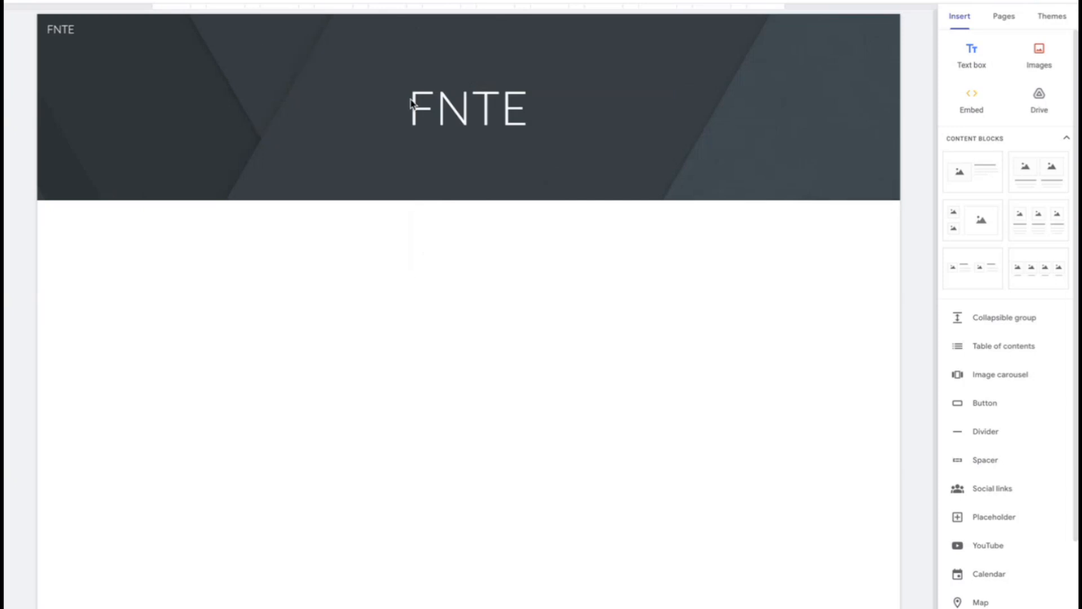
Try the Title only, Large banner and Cover header types, and return the header to Banner
{"action": "left_click", "coordinate": [130, 144]}
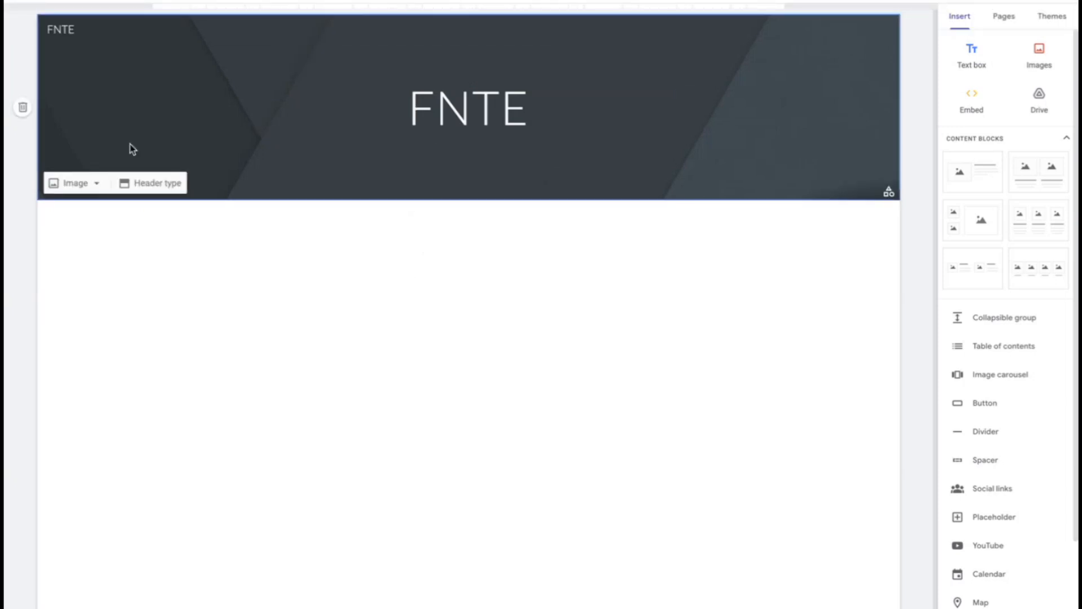
{"action": "left_click", "coordinate": [160, 186]}
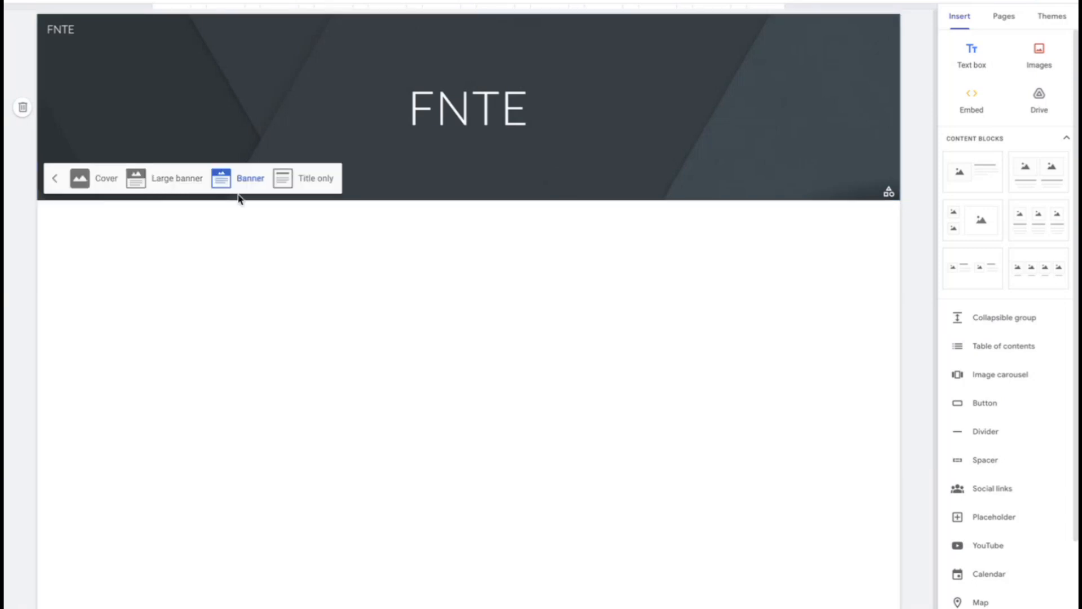
{"action": "left_click", "coordinate": [303, 186]}
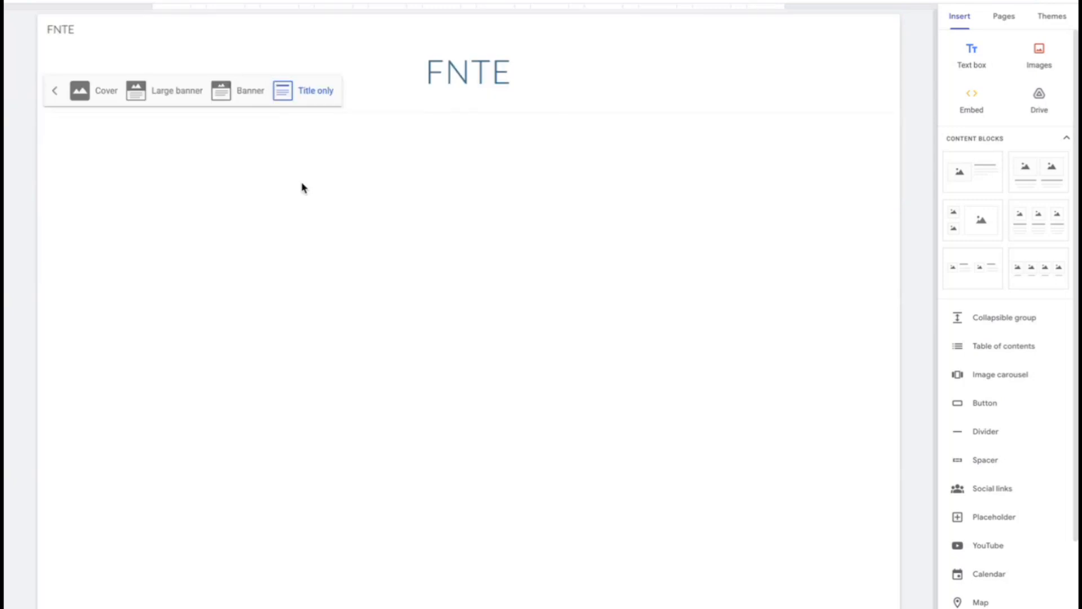
{"action": "left_click", "coordinate": [242, 91]}
{"action": "left_click", "coordinate": [155, 181]}
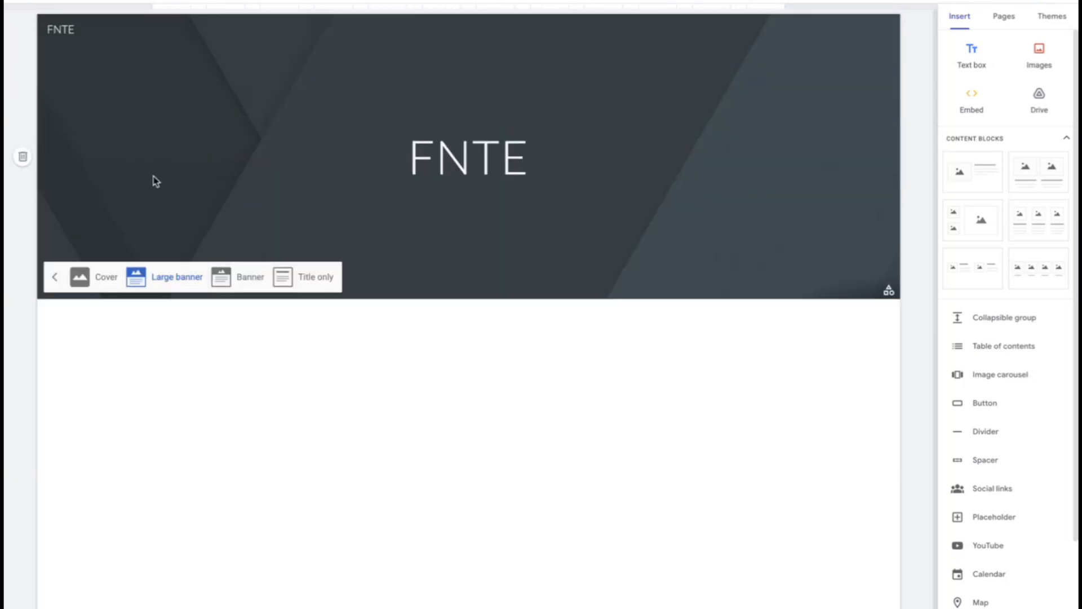
{"action": "left_click", "coordinate": [104, 277]}
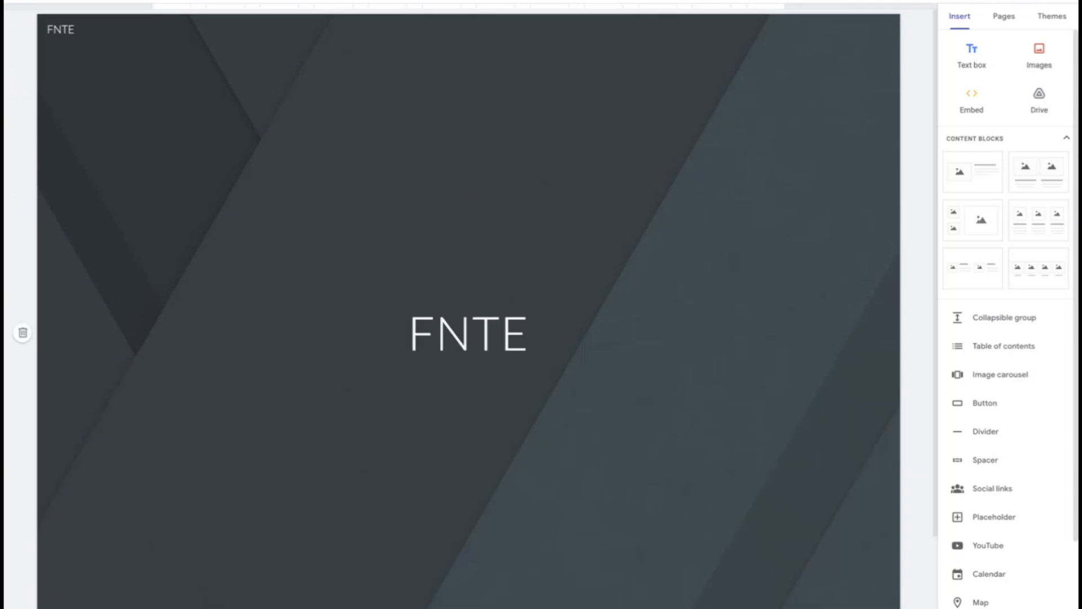
{"action": "left_click", "coordinate": [244, 608]}
Replace the header background with the gallery photo of colourful hanging paper strips
{"action": "left_click", "coordinate": [61, 183]}
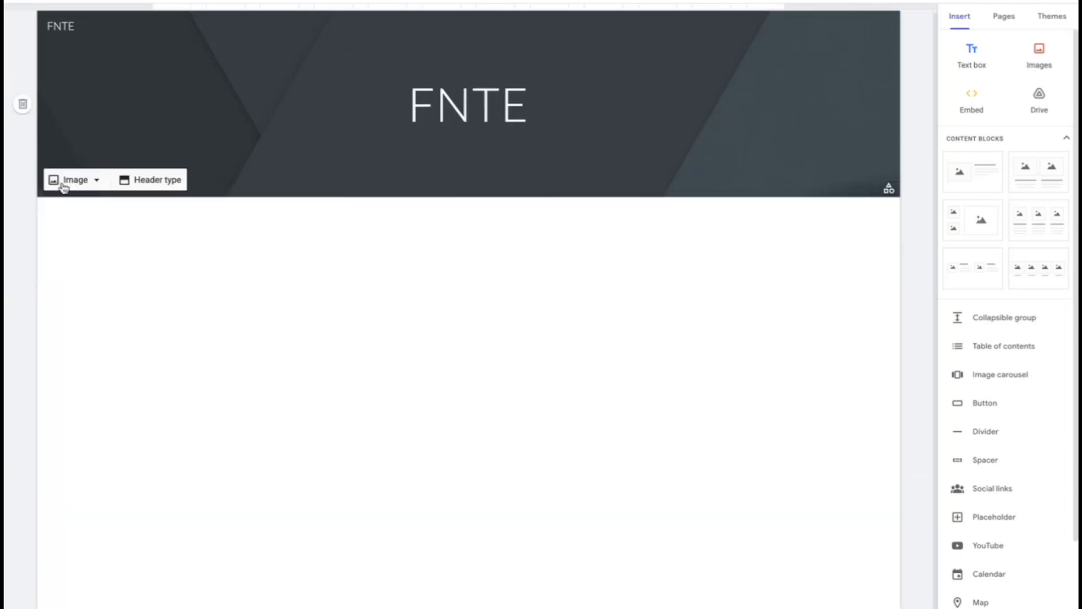
{"action": "left_click", "coordinate": [74, 181]}
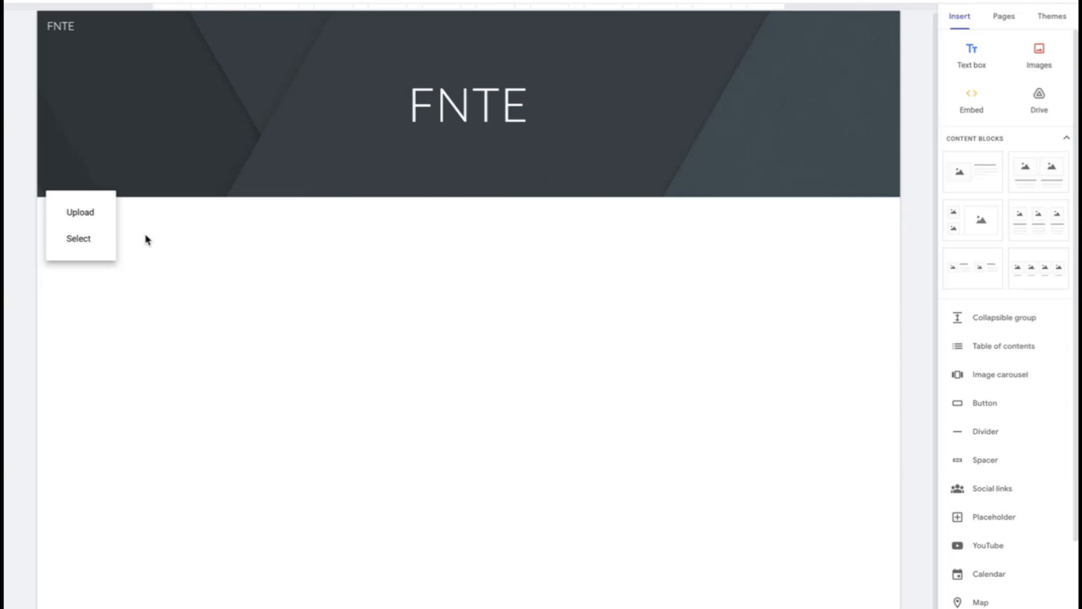
{"action": "left_click", "coordinate": [88, 238]}
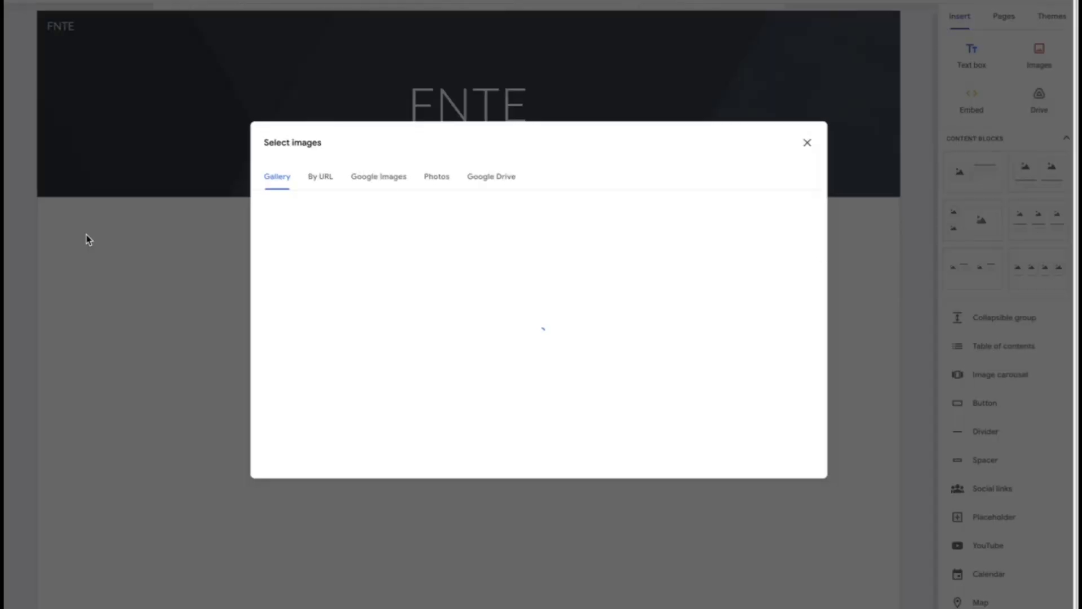
{"action": "scroll", "coordinate": [588, 323], "scroll_direction": "down", "scroll_amount": 15}
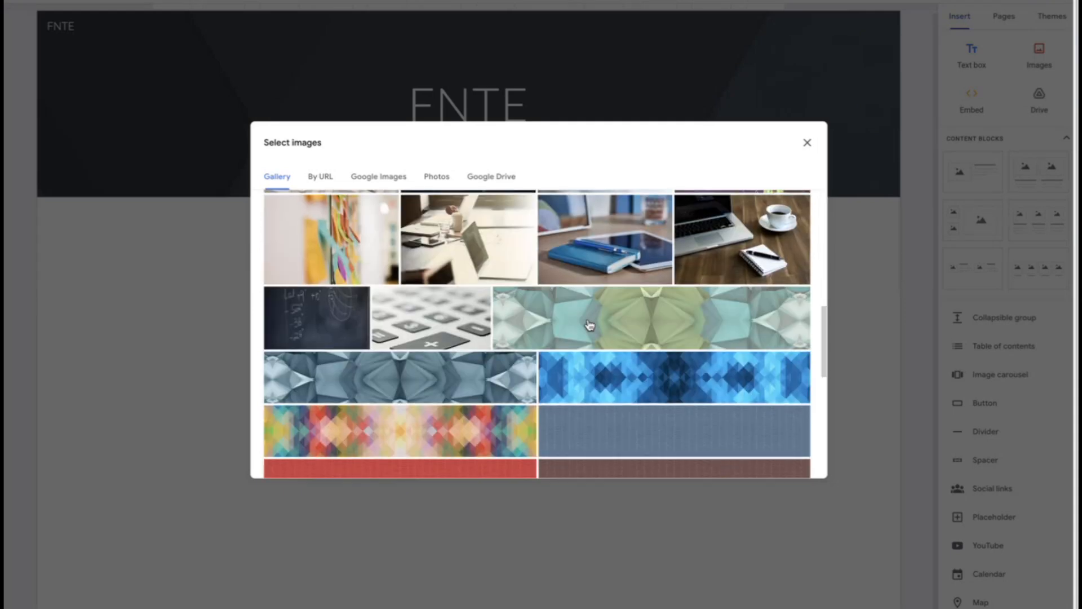
{"action": "scroll", "coordinate": [589, 325], "scroll_direction": "up", "scroll_amount": 2}
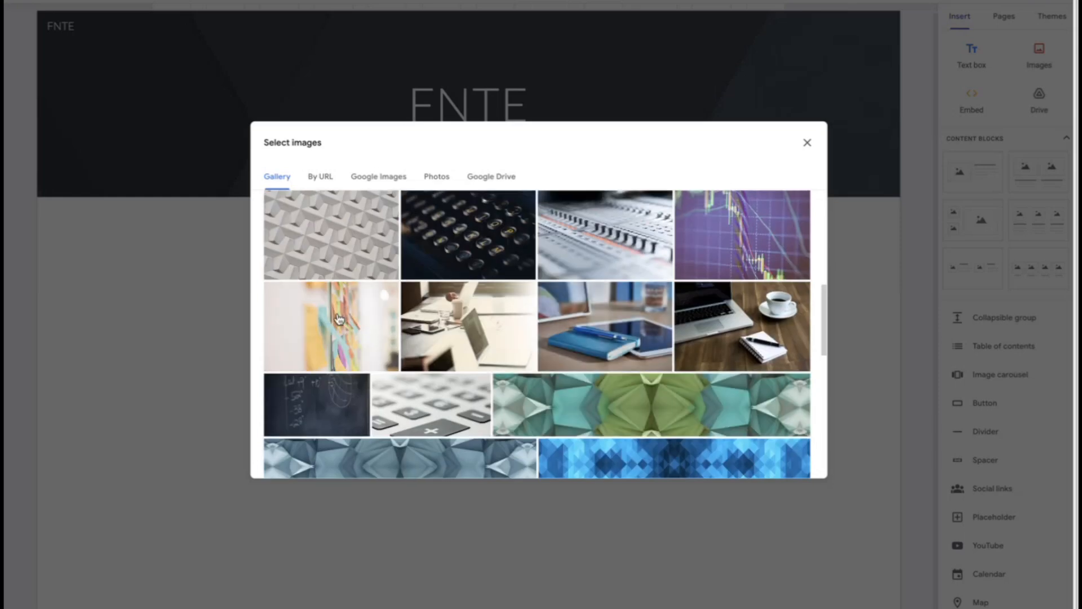
{"action": "left_click", "coordinate": [338, 319]}
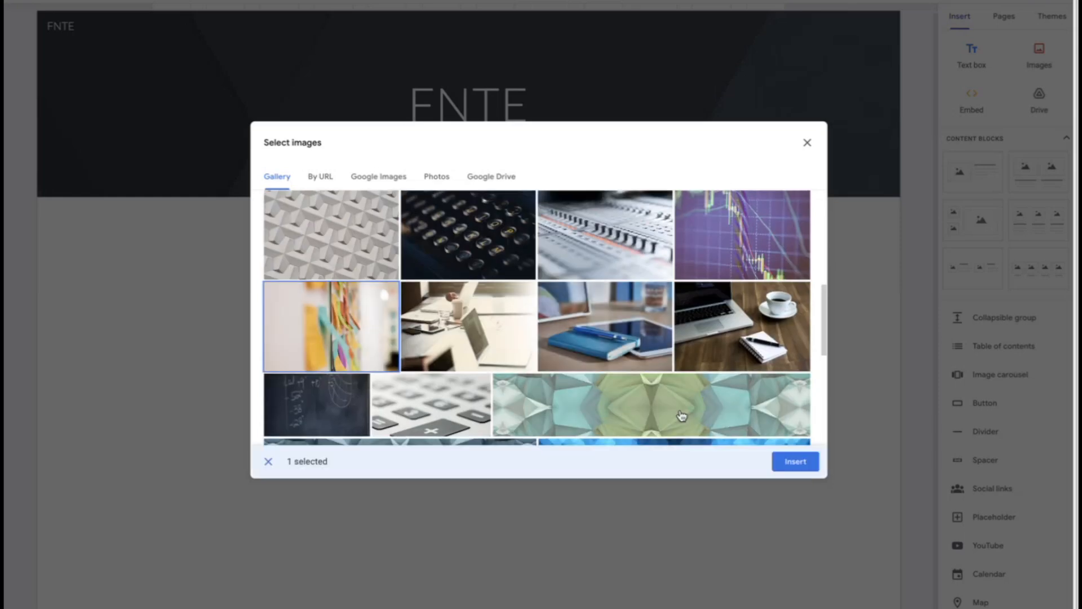
{"action": "left_click", "coordinate": [795, 462]}
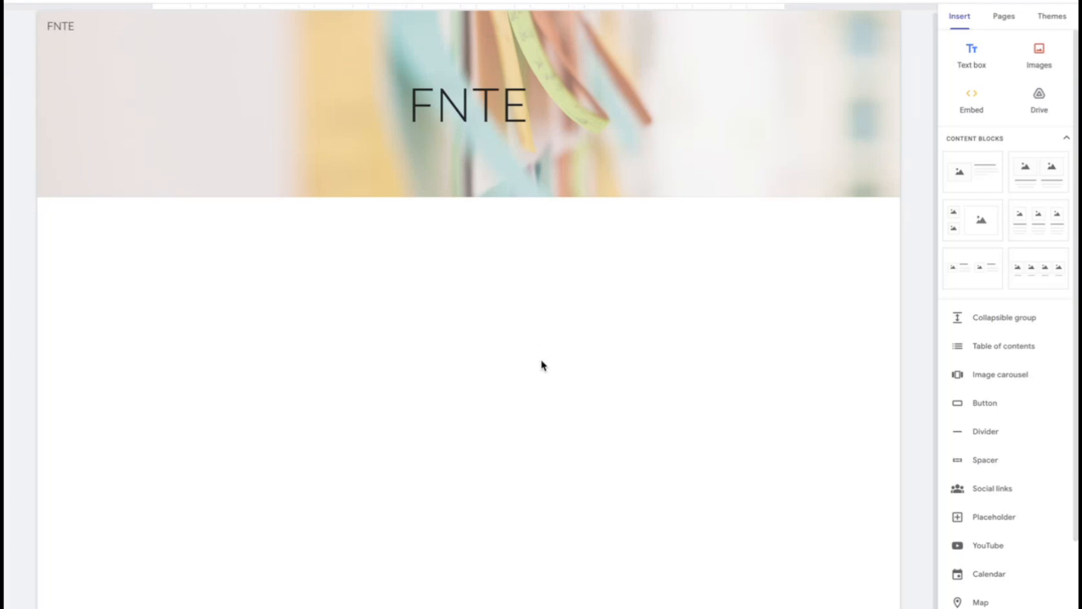
Change the font of the FNTE page title to Architects Daughter
{"action": "double_click", "coordinate": [490, 110]}
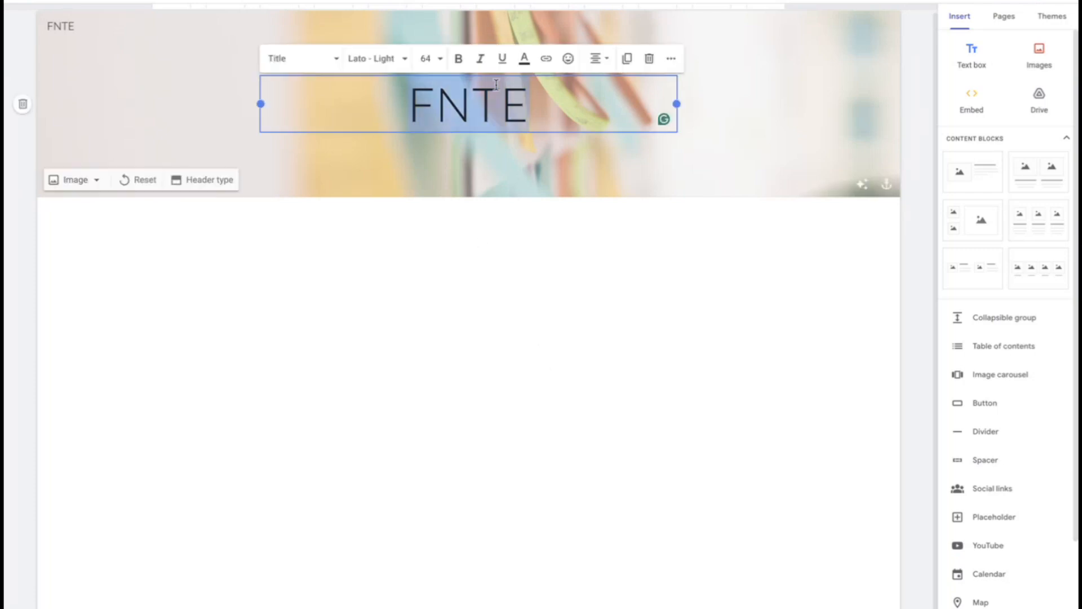
{"action": "left_click", "coordinate": [359, 55]}
{"action": "left_click", "coordinate": [394, 170]}
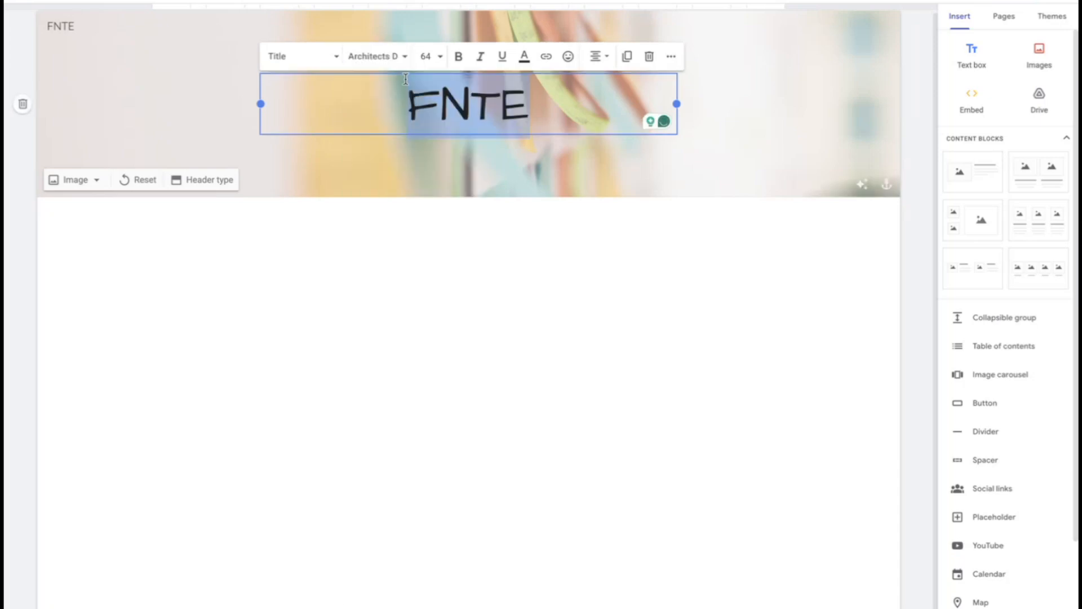
Set the font size of the FNTE title in the header to 100
{"action": "double_click", "coordinate": [425, 55]}
{"action": "type", "text": "100"}
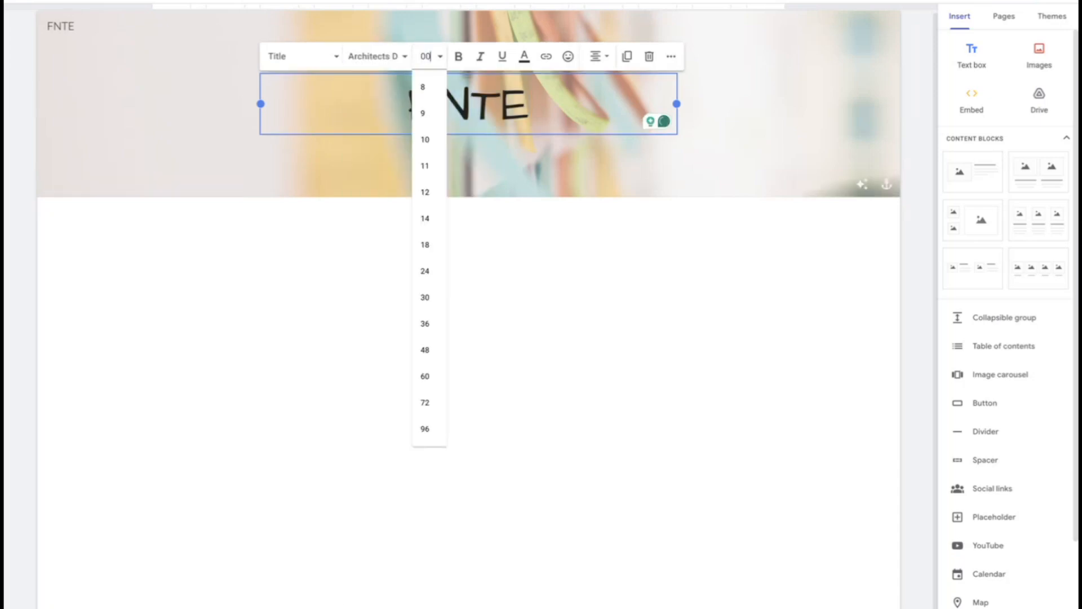
{"action": "key", "text": "Return"}
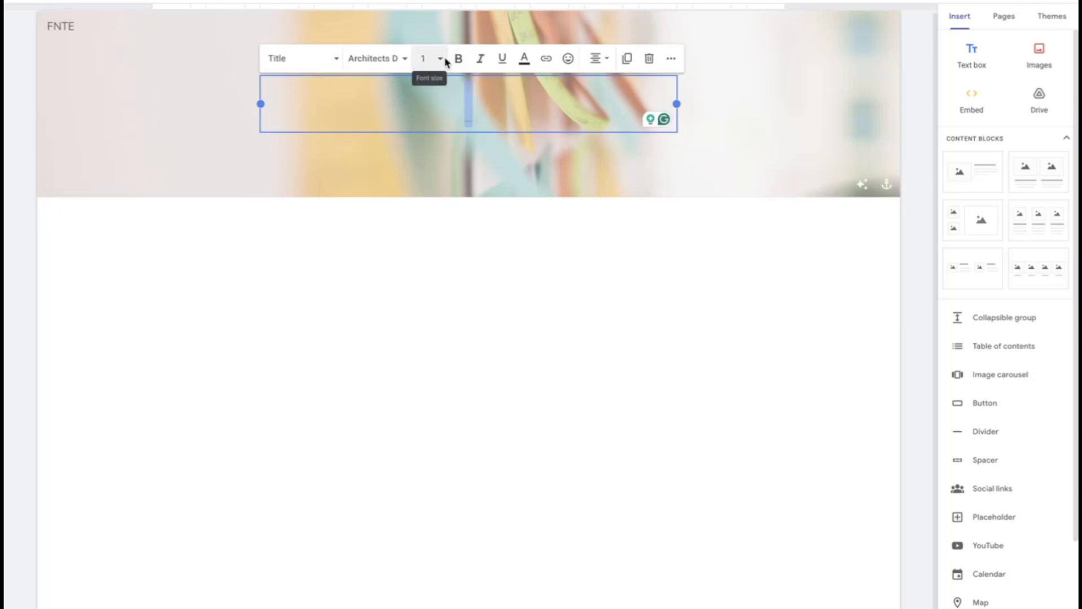
{"action": "left_click", "coordinate": [426, 56]}
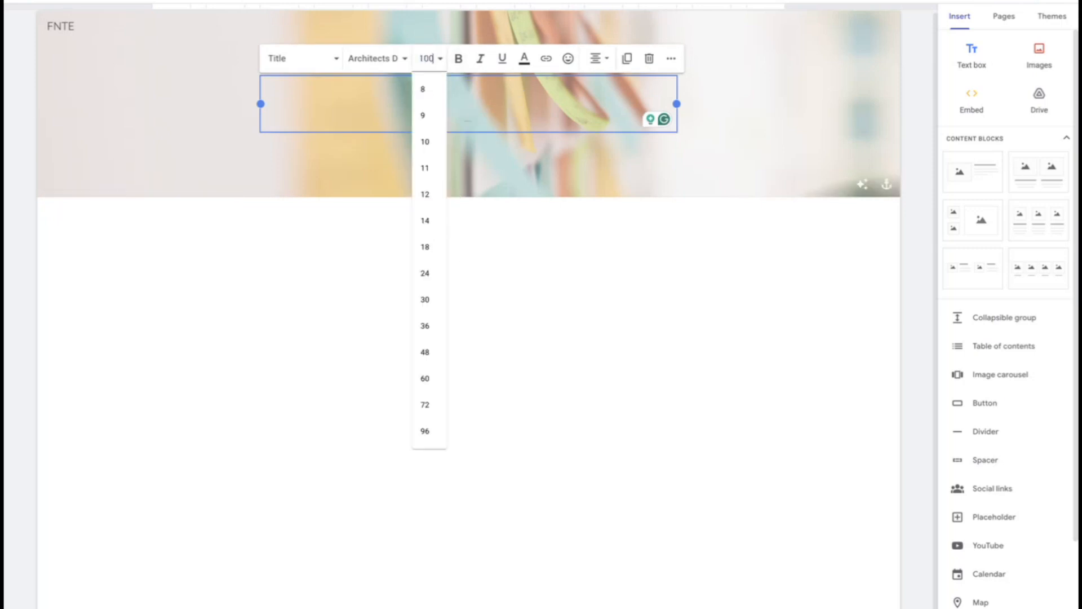
{"action": "key", "text": "Return"}
{"action": "left_click", "coordinate": [638, 477]}
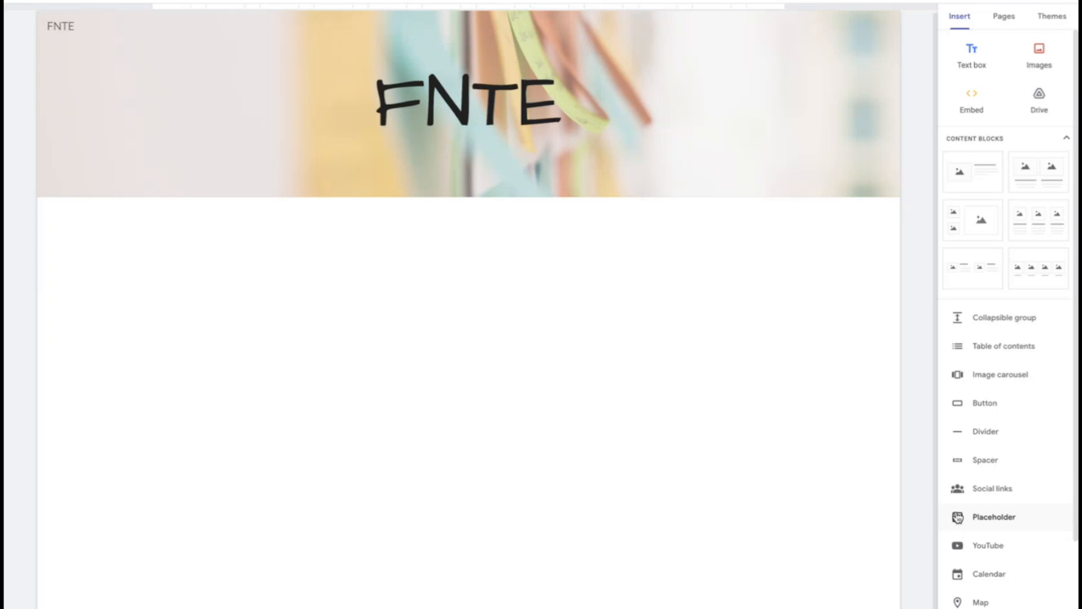
Add a text box below the header reading "Welcome to classroom...", followed by an empty line
{"action": "left_click", "coordinate": [963, 54]}
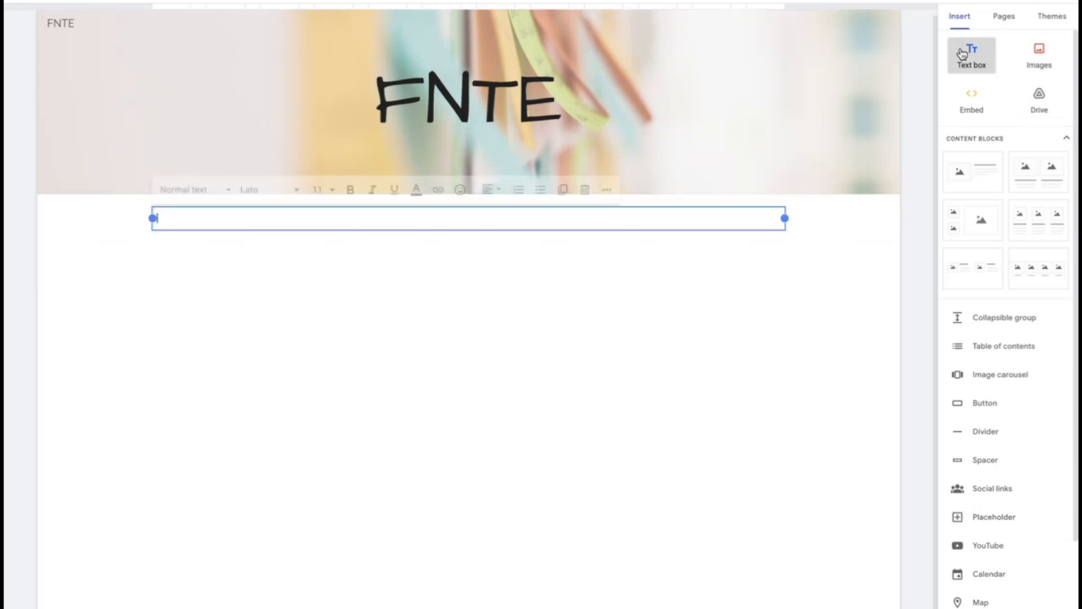
{"action": "left_click", "coordinate": [177, 471]}
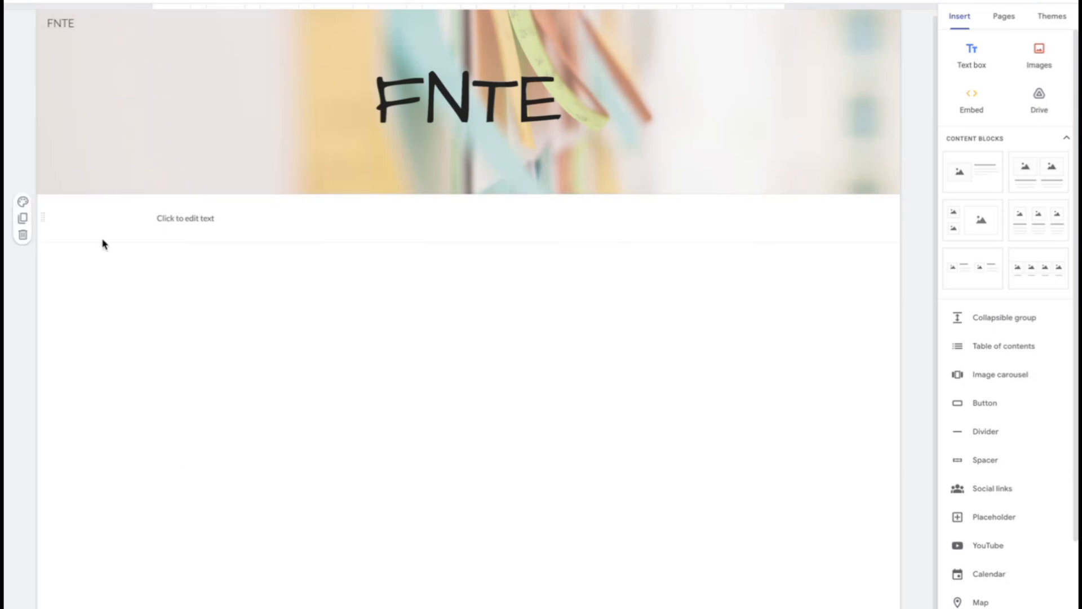
{"action": "left_click", "coordinate": [199, 221]}
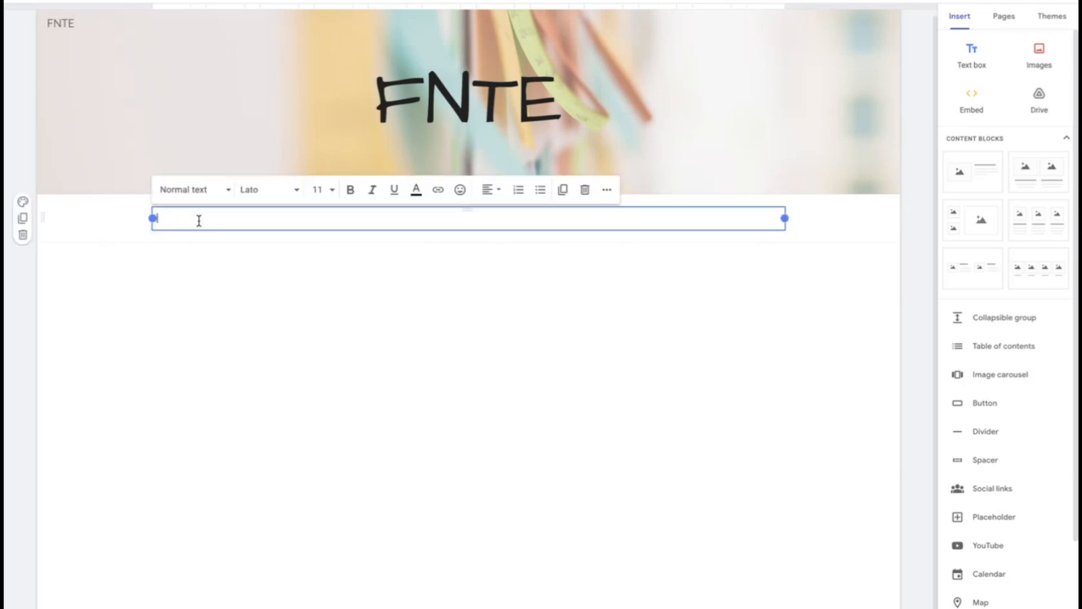
{"action": "type", "text": "Welcome to classroom ..."}
{"action": "key", "text": "Return"}
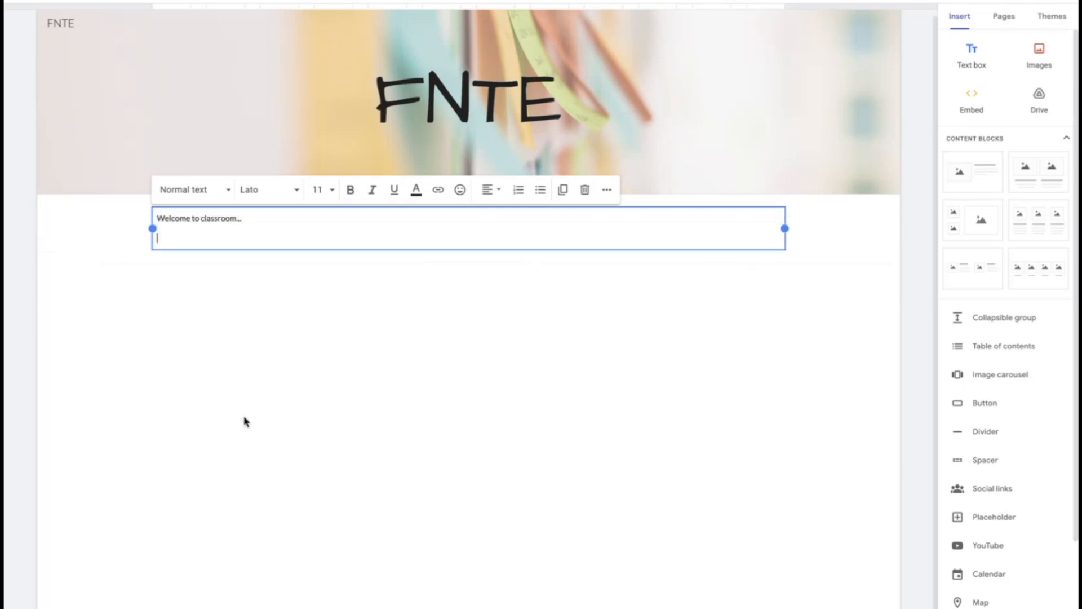
{"action": "left_click", "coordinate": [250, 458]}
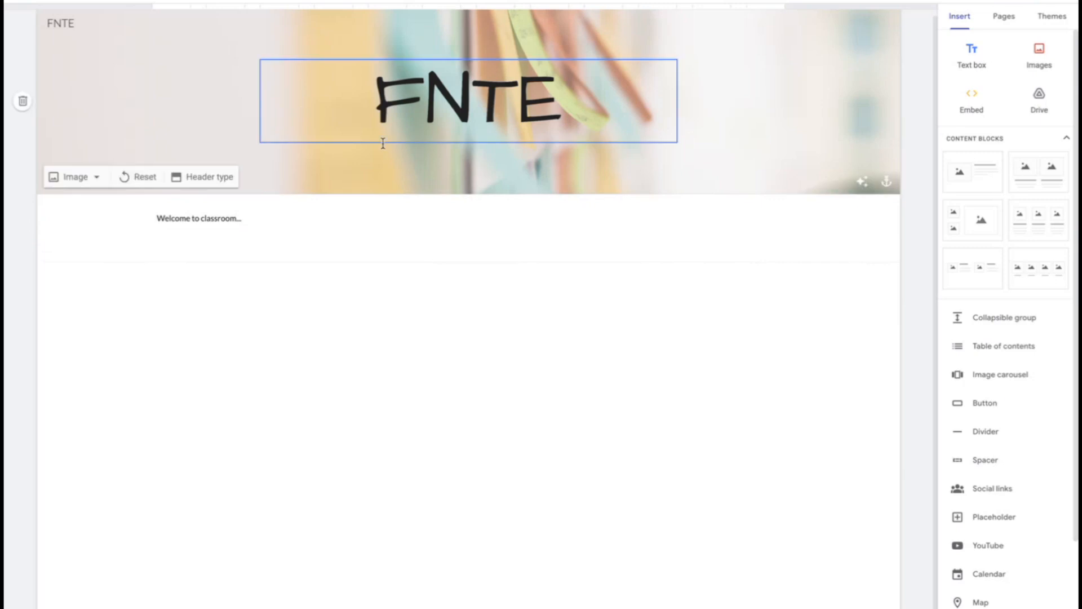
{"action": "double_click", "coordinate": [203, 219]}
{"action": "triple_click", "coordinate": [203, 221]}
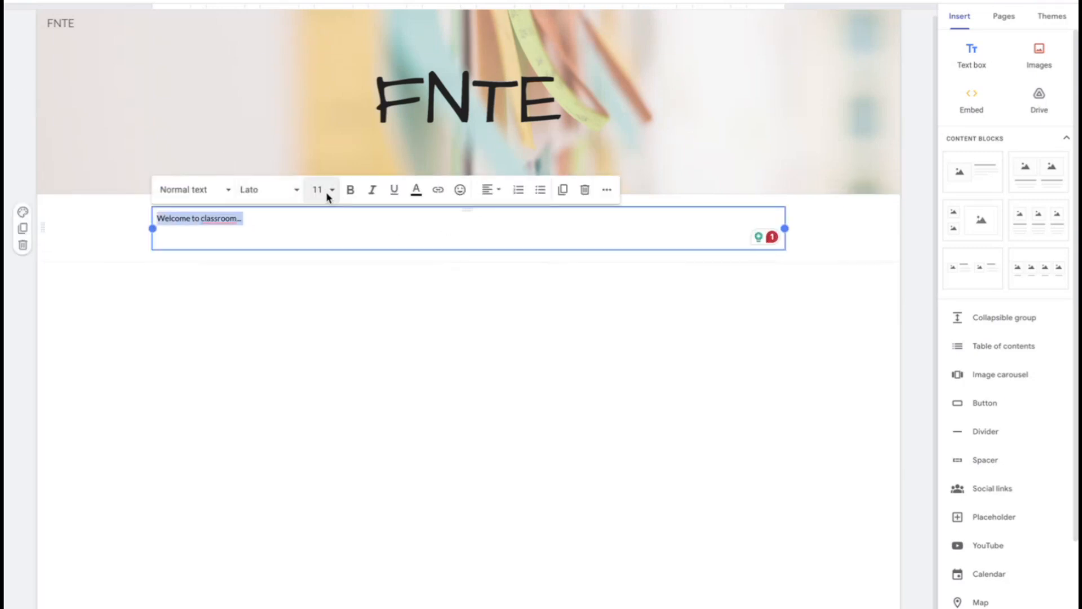
{"action": "left_click", "coordinate": [217, 395]}
Apply the Style 2 section color to the welcome text section
{"action": "mouse_move", "coordinate": [62, 258]}
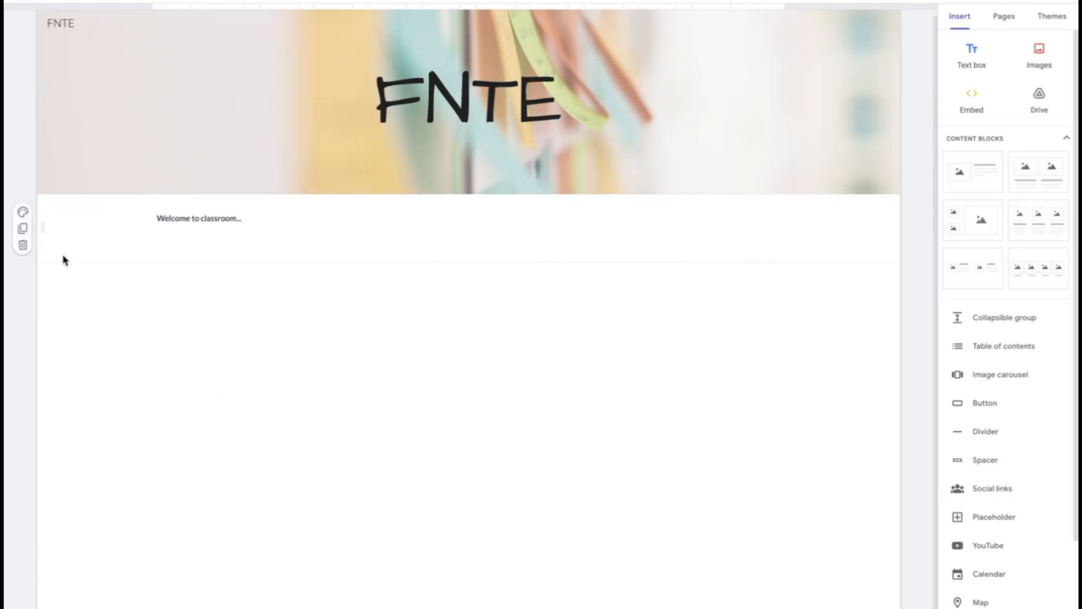
{"action": "left_click", "coordinate": [62, 258]}
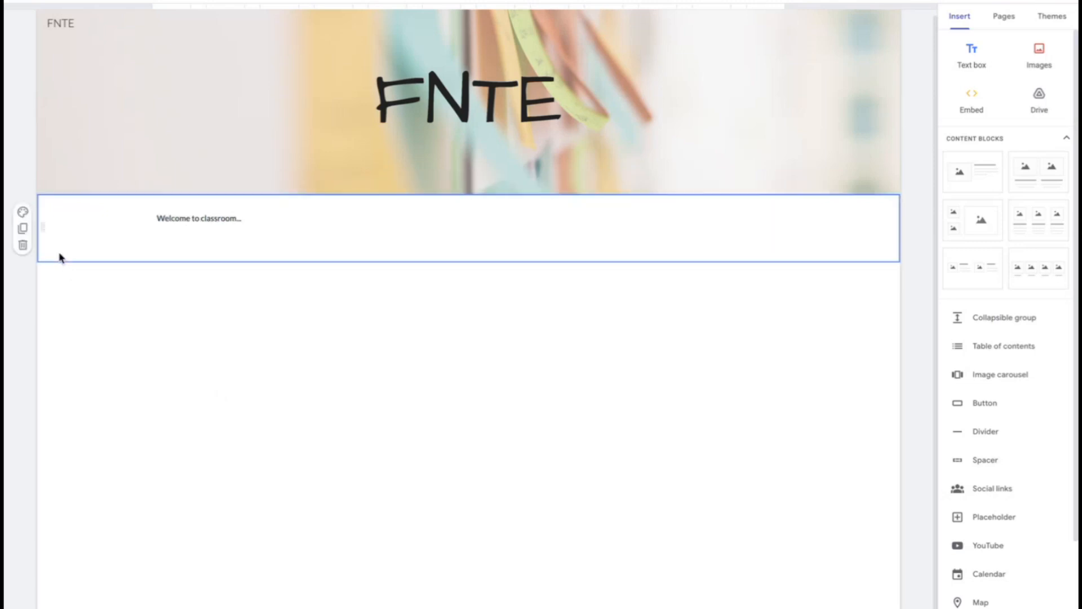
{"action": "left_click", "coordinate": [23, 213]}
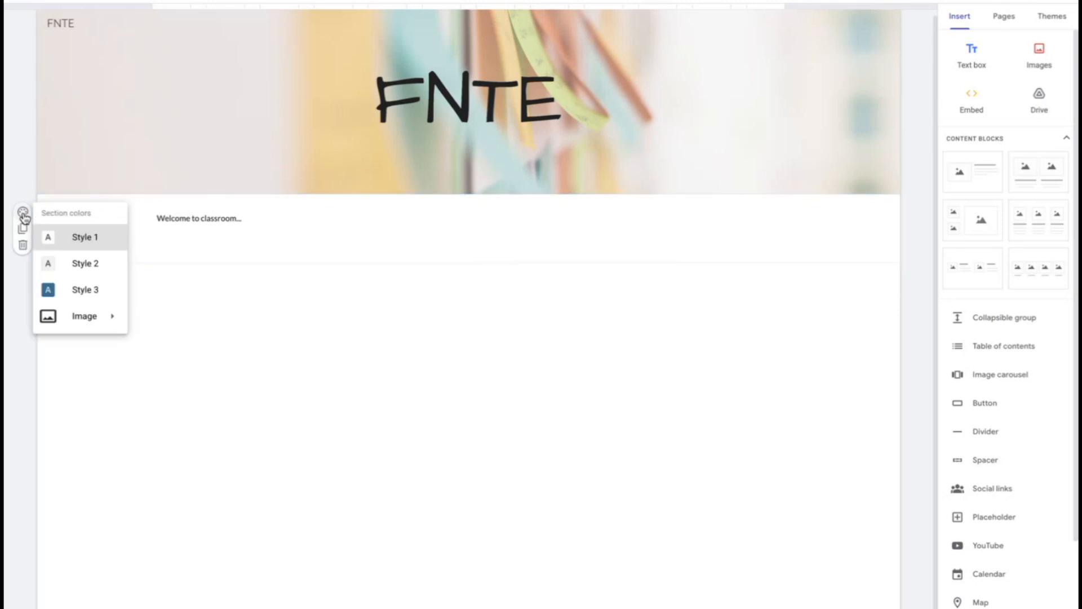
{"action": "left_click", "coordinate": [57, 270]}
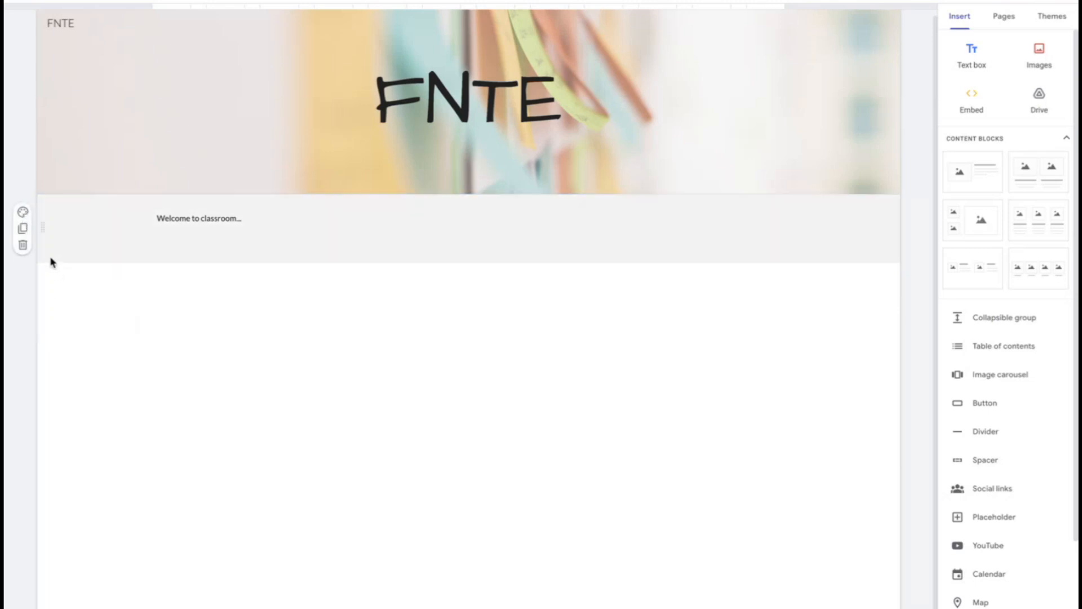
Duplicate the welcome section and replace the text in the copy with the teacher's title and surname
{"action": "left_click", "coordinate": [23, 229]}
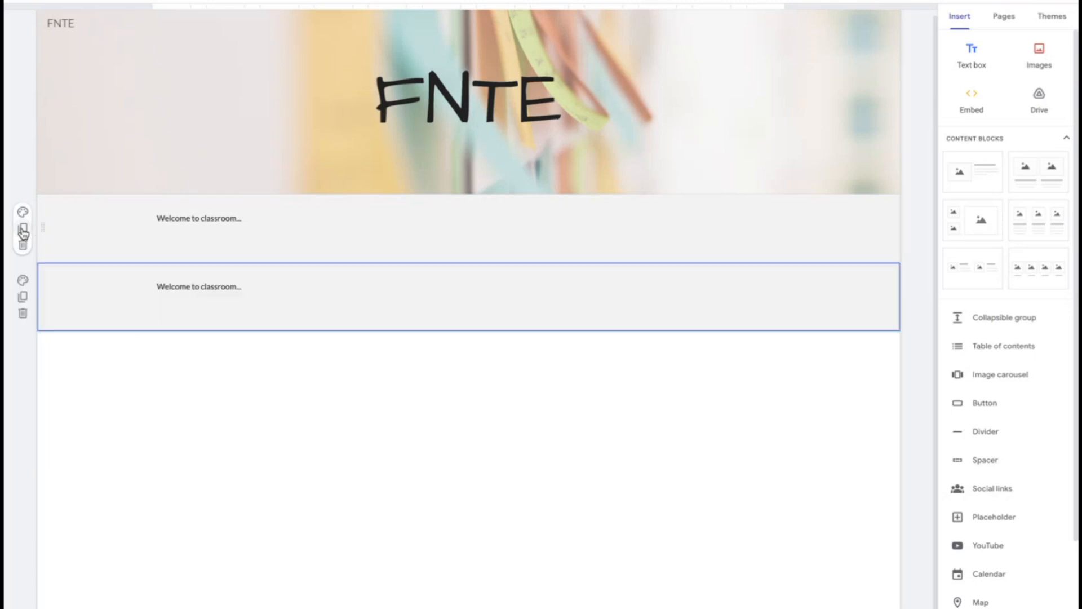
{"action": "double_click", "coordinate": [230, 286]}
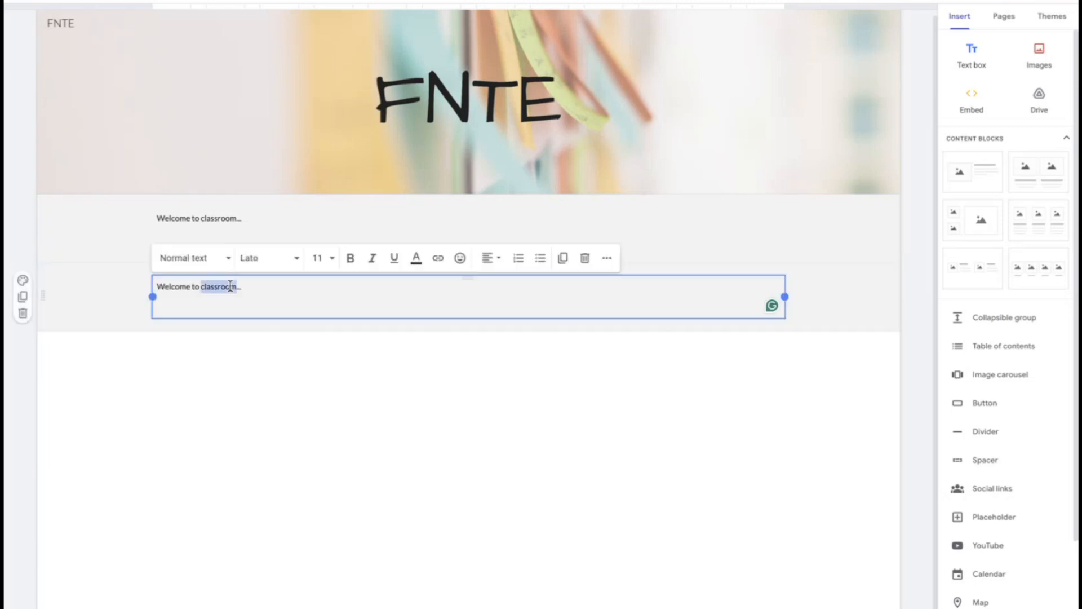
{"action": "triple_click", "coordinate": [230, 285]}
{"action": "type", "text": "Mr Wiol"}
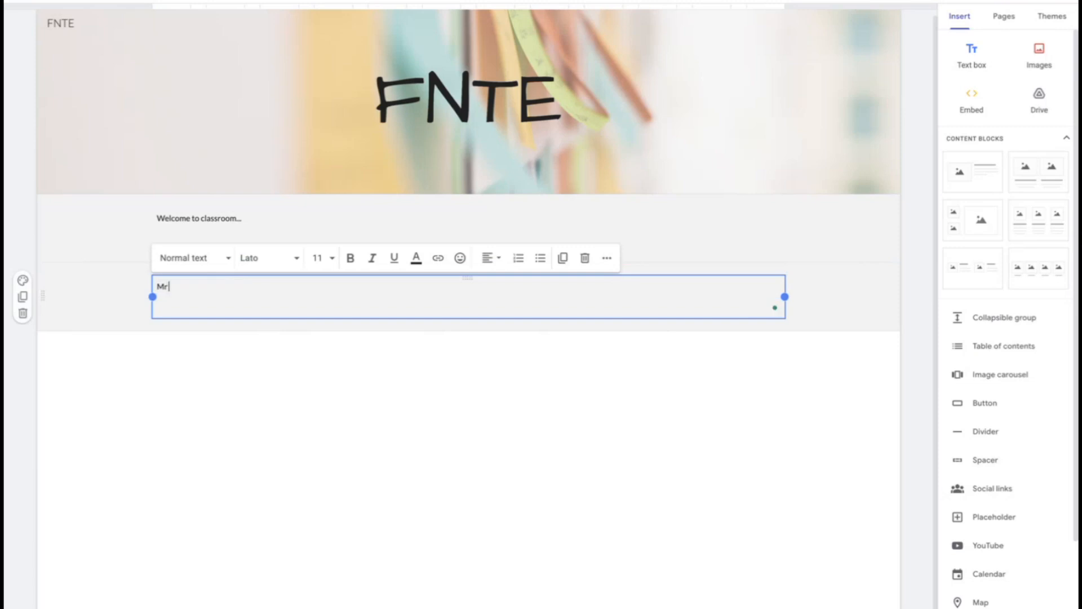
{"action": "key", "text": "BackSpace"}
{"action": "key", "text": "BackSpace"}
{"action": "type", "text": "lson"}
{"action": "left_click", "coordinate": [328, 422]}
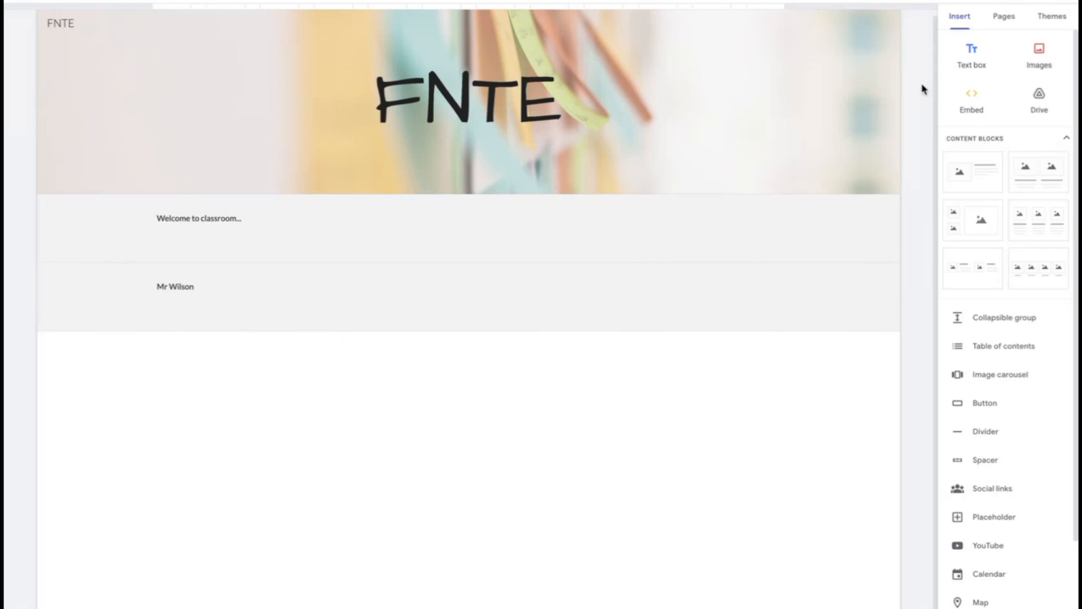
Try moving the welcome section below the teacher's name section, and return it to its place under the header
{"action": "mouse_move", "coordinate": [82, 254]}
{"action": "left_click_drag", "start_coordinate": [42, 226], "coordinate": [73, 340]}
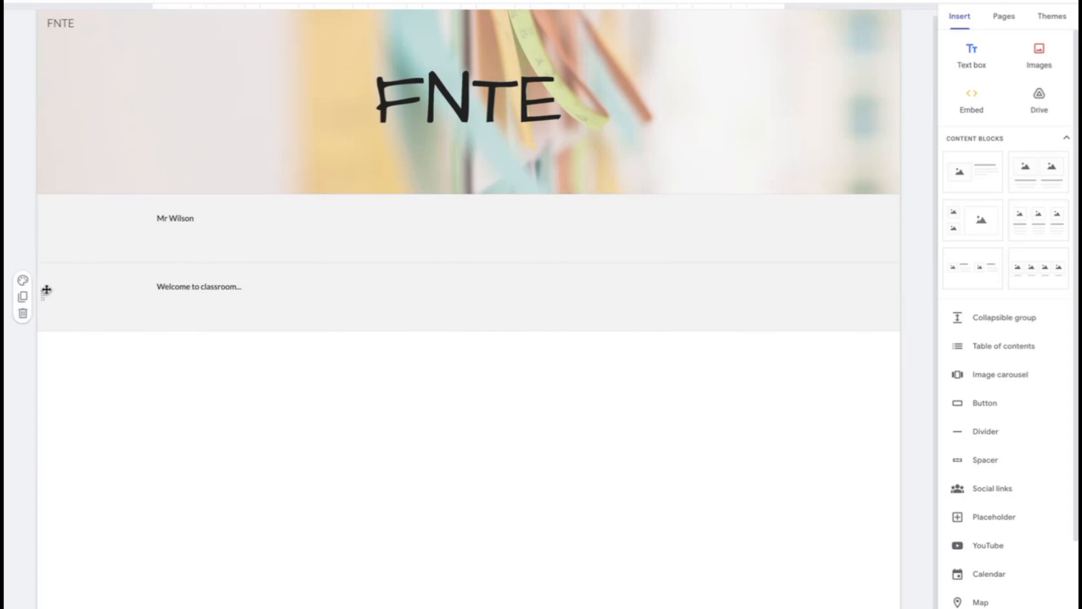
{"action": "left_click_drag", "start_coordinate": [47, 296], "coordinate": [60, 218]}
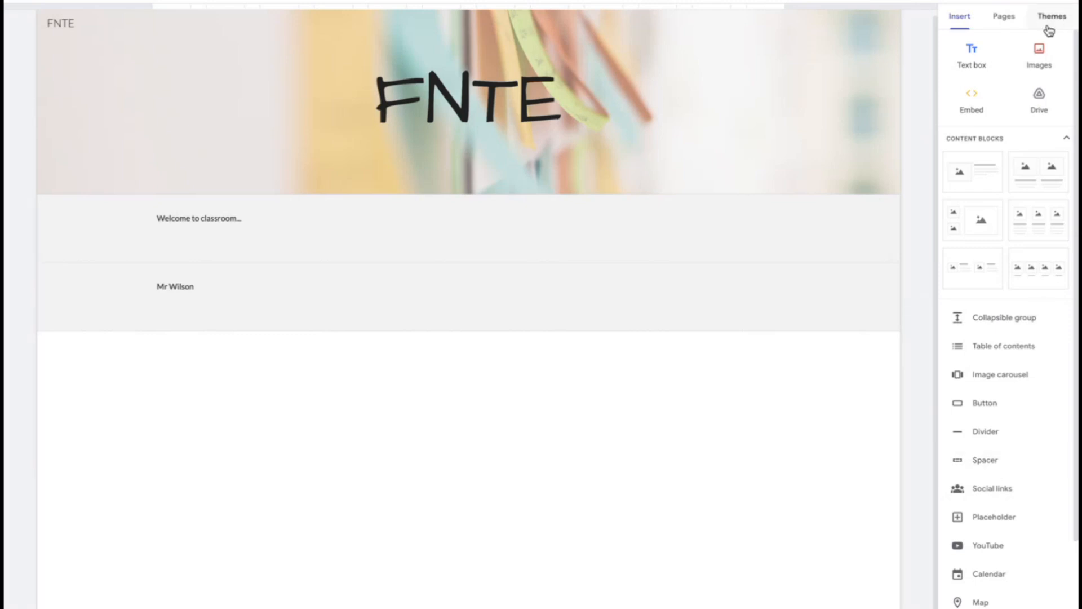
Search YouTube for "knife skills" and insert the video "Basic Knife Skills – Bruno Albouze" into the page
{"action": "left_click", "coordinate": [1024, 550]}
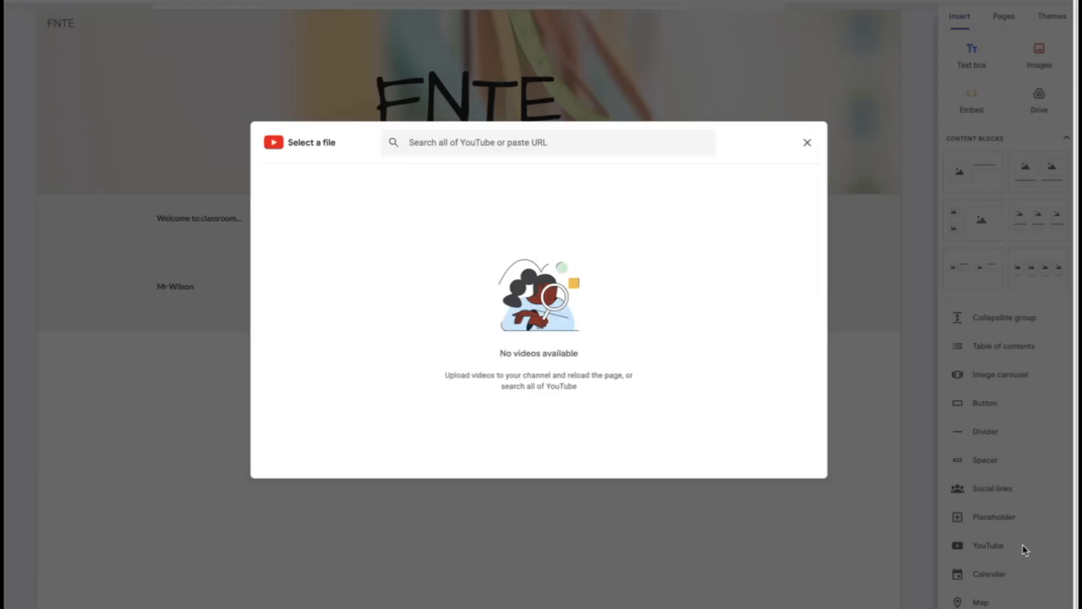
{"action": "left_click", "coordinate": [424, 140]}
{"action": "type", "text": "knife skills"}
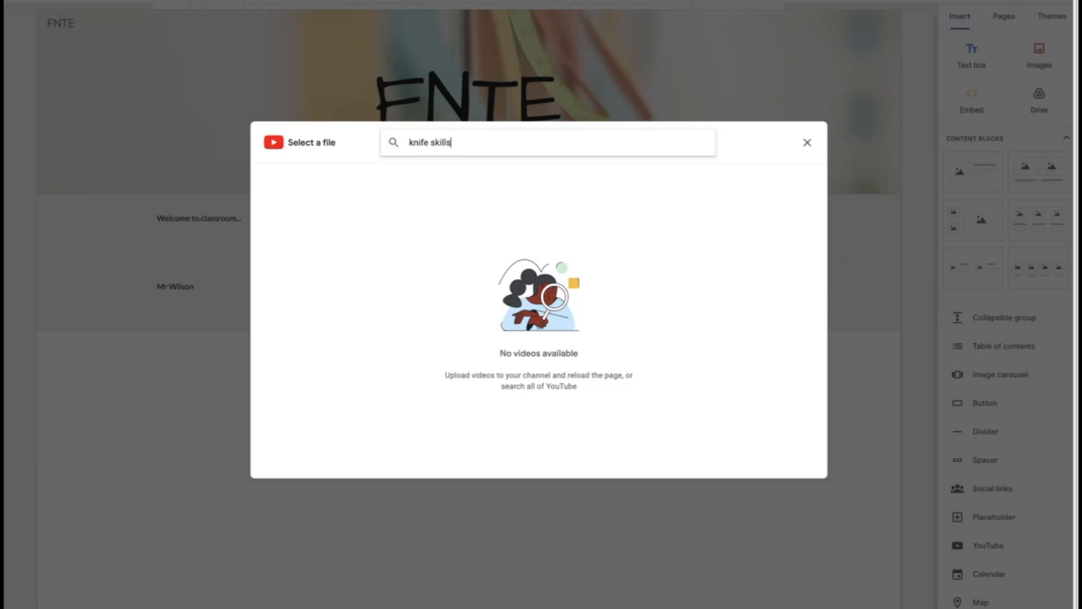
{"action": "key", "text": "Return"}
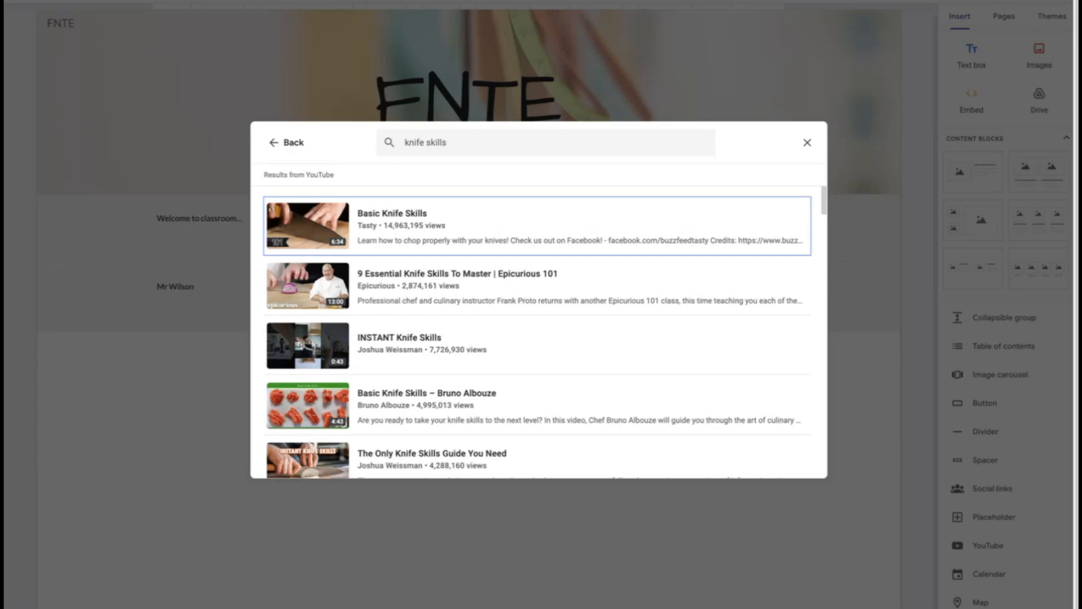
{"action": "left_click", "coordinate": [653, 417]}
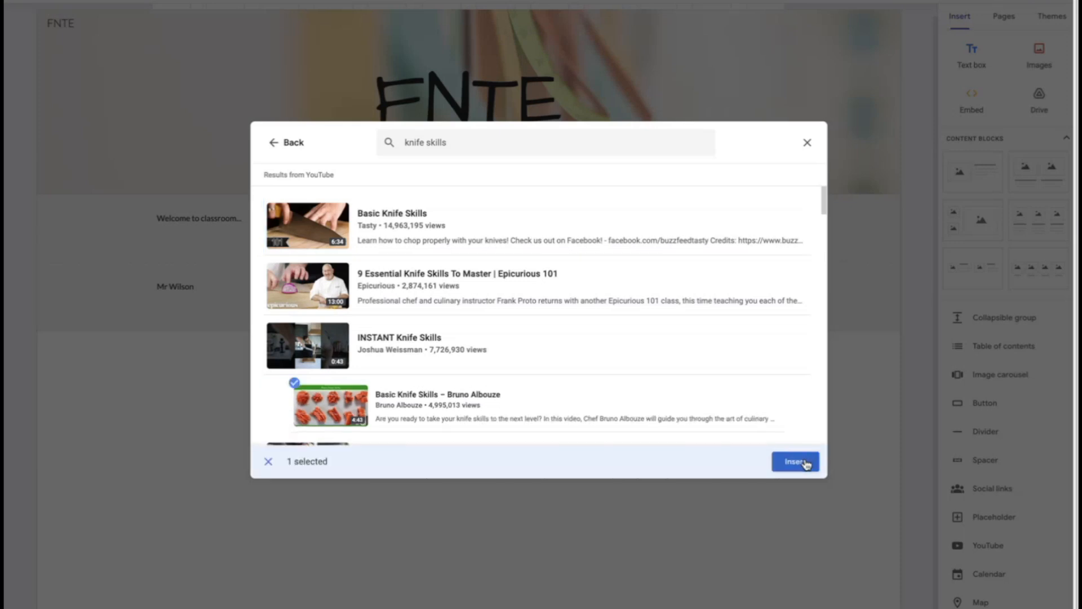
{"action": "left_click", "coordinate": [795, 461]}
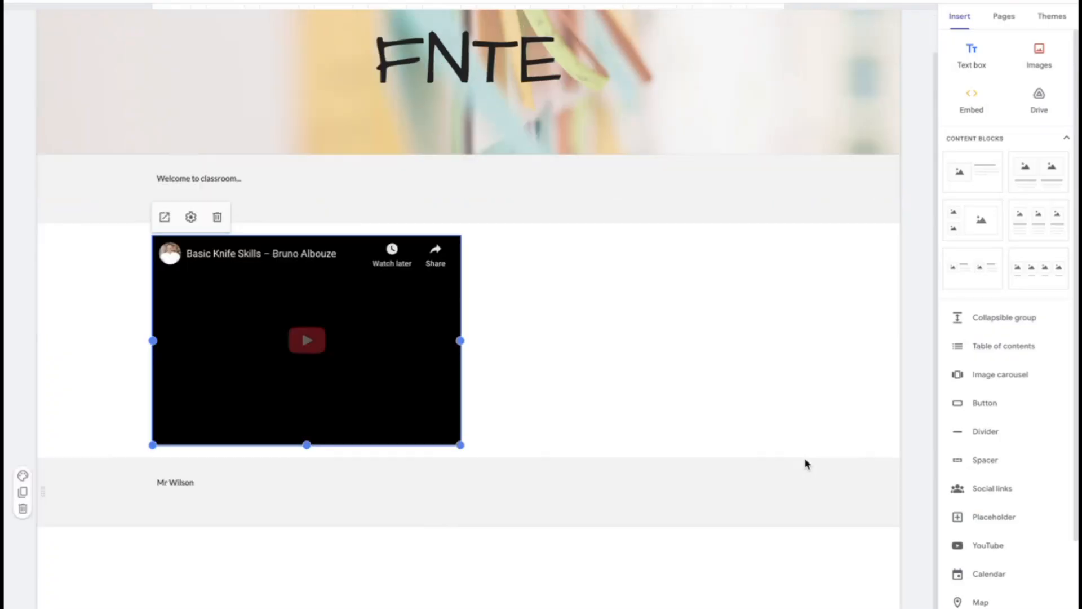
{"action": "left_click", "coordinate": [434, 553]}
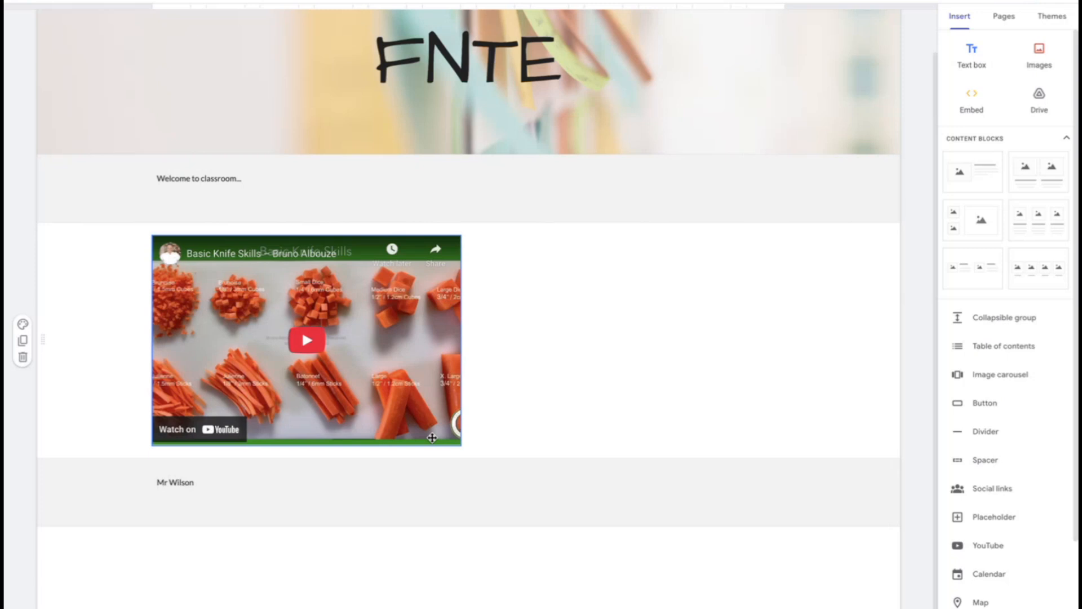
Move the knife skills video below the section with the teacher's name
{"action": "left_click_drag", "start_coordinate": [383, 356], "coordinate": [371, 531]}
{"action": "left_click", "coordinate": [367, 392]}
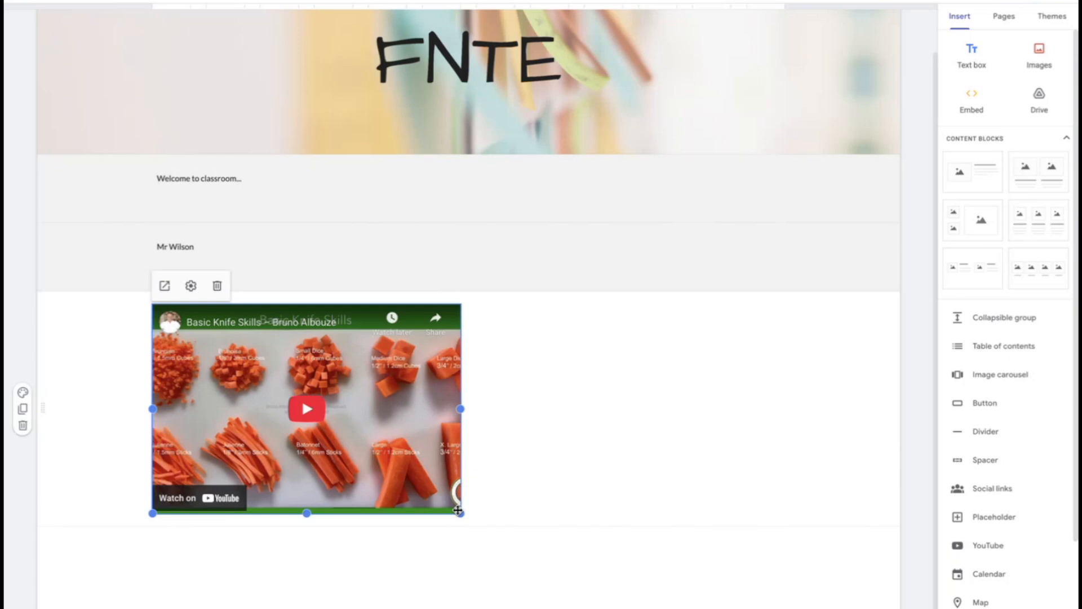
{"action": "left_click", "coordinate": [608, 512]}
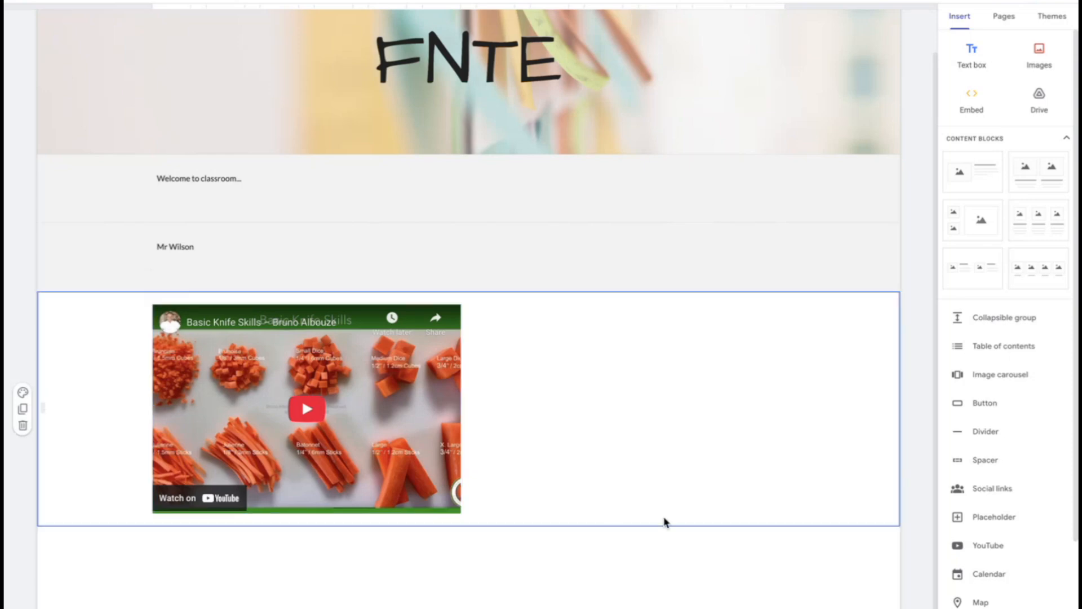
{"action": "left_click", "coordinate": [714, 543]}
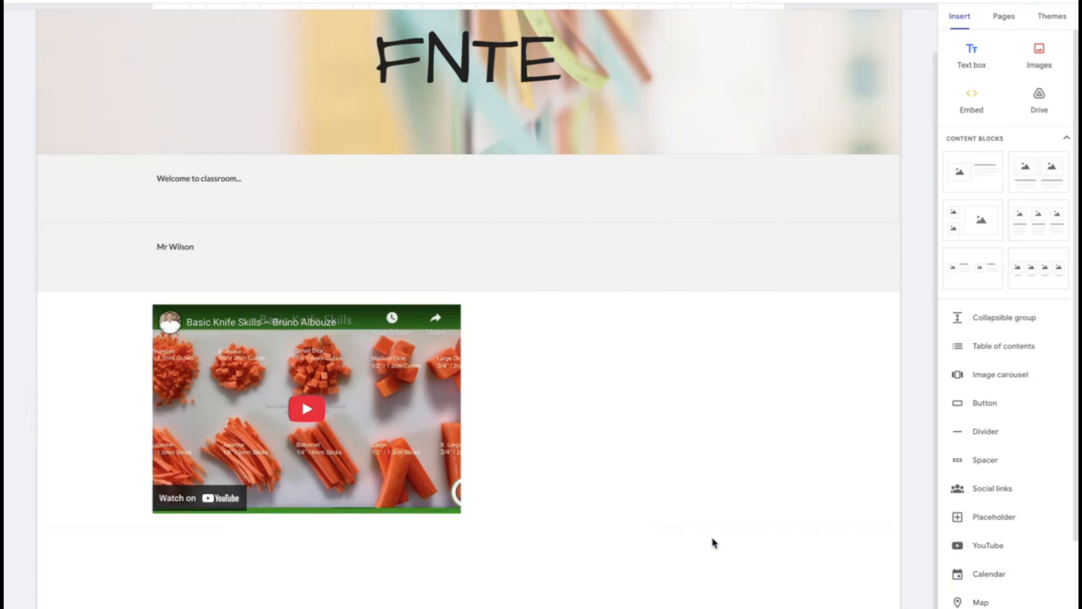
{"action": "left_click", "coordinate": [1002, 404]}
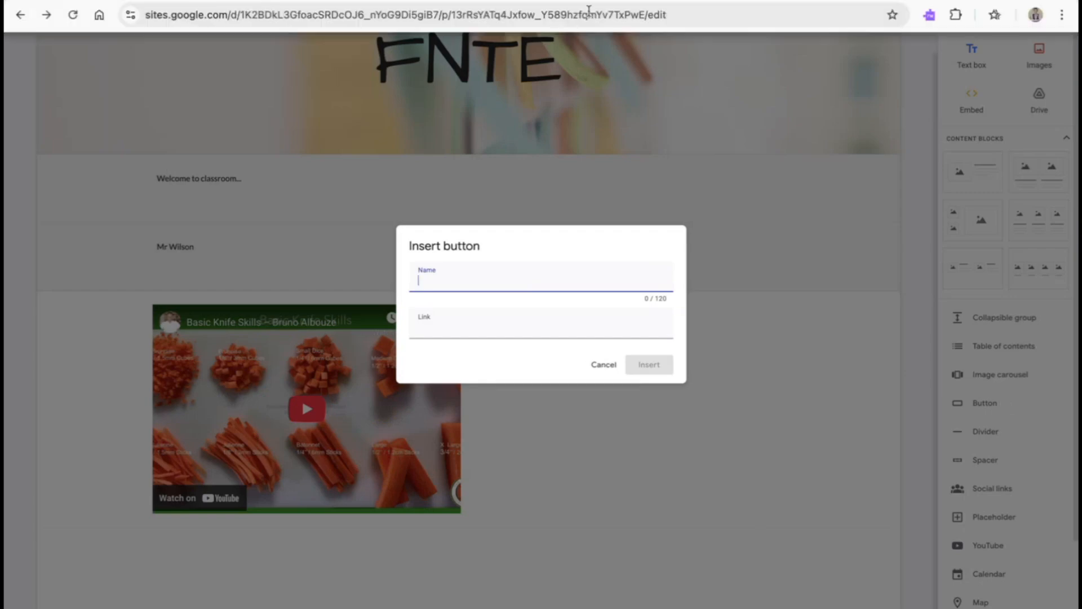
{"action": "left_click", "coordinate": [392, 1]}
{"action": "left_click", "coordinate": [356, 15]}
{"action": "key", "text": "ctrl+c"}
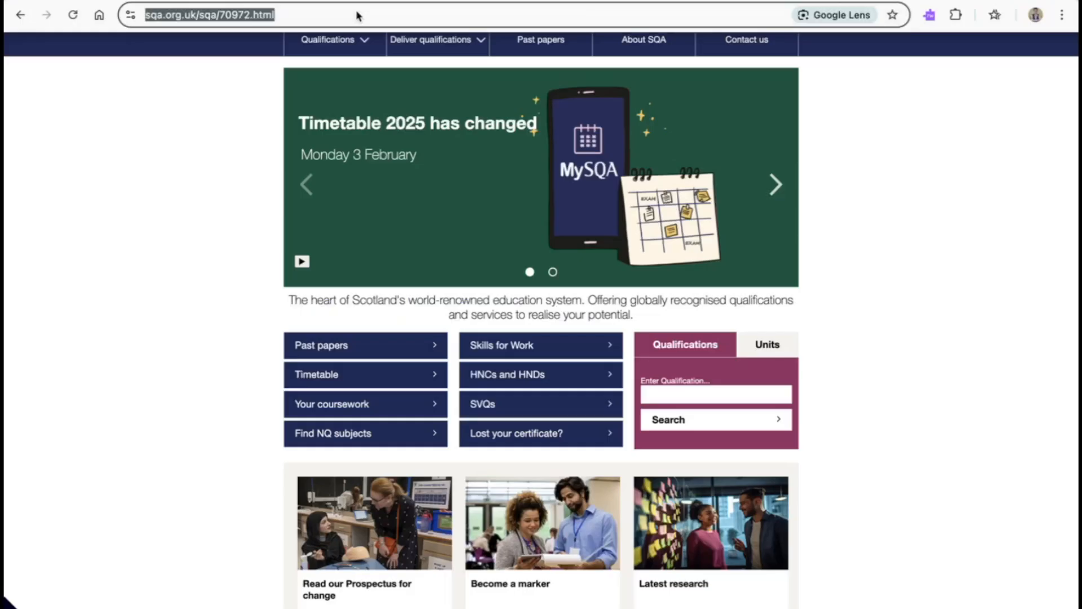
{"action": "left_click", "coordinate": [322, 1]}
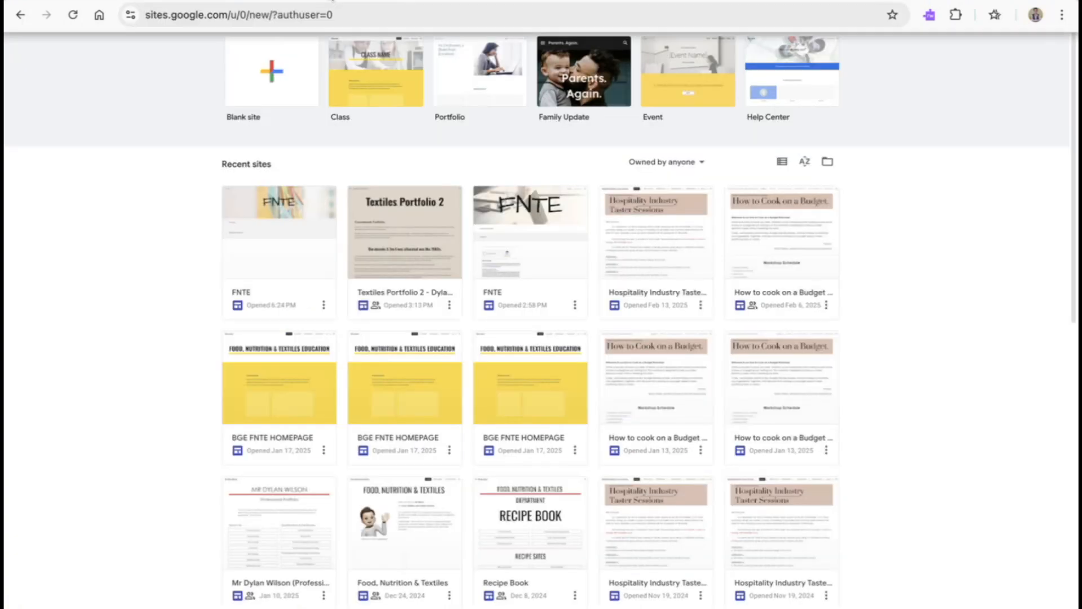
{"action": "left_click", "coordinate": [158, 0]}
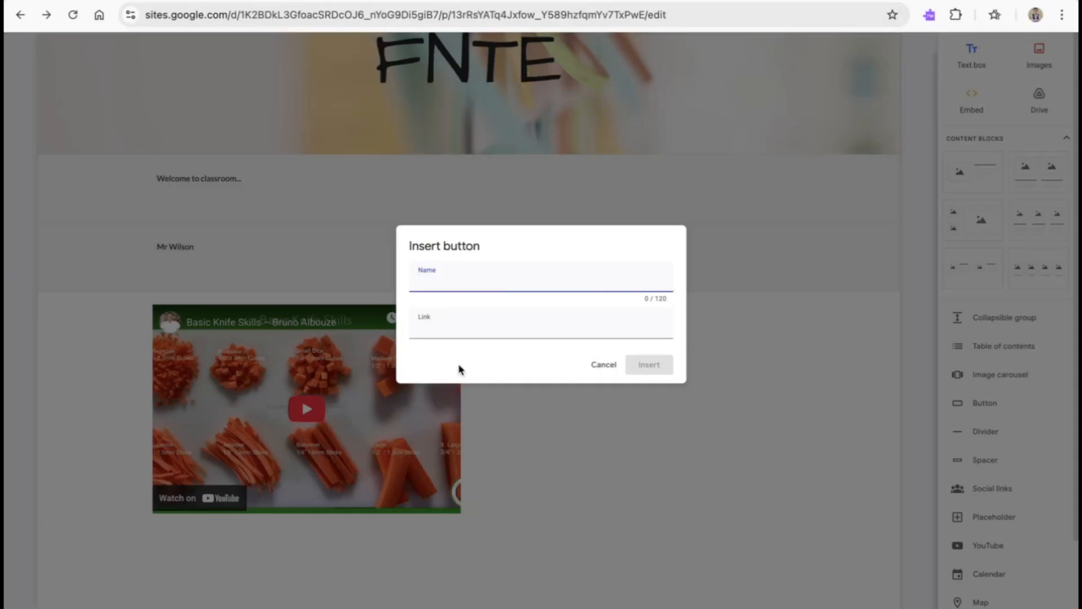
{"action": "type", "text": "SQA"}
{"action": "left_click", "coordinate": [507, 332]}
{"action": "key", "text": "ctrl+v"}
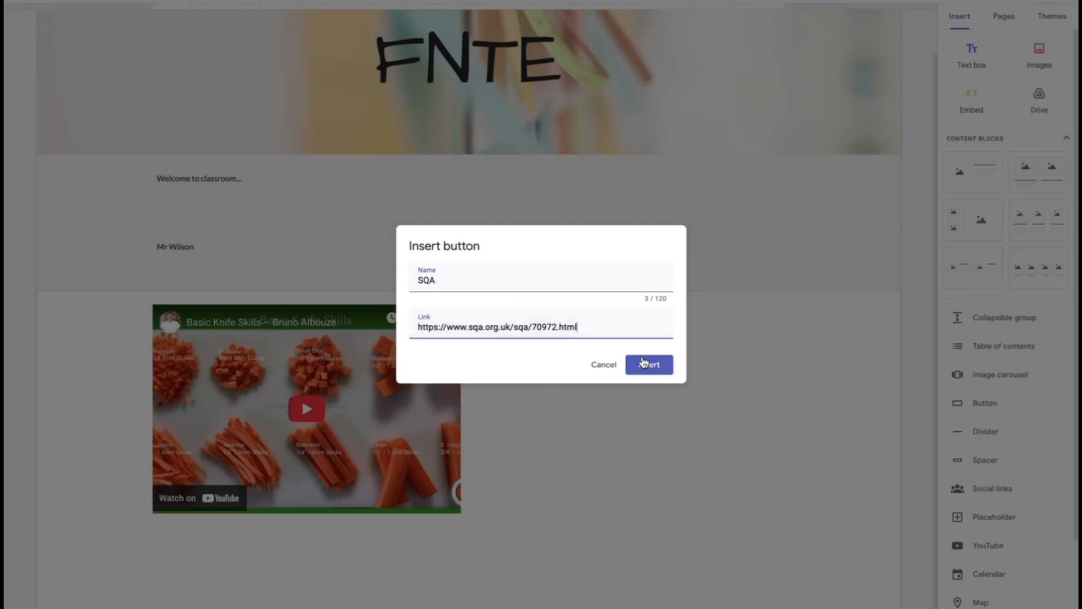
{"action": "left_click", "coordinate": [646, 365]}
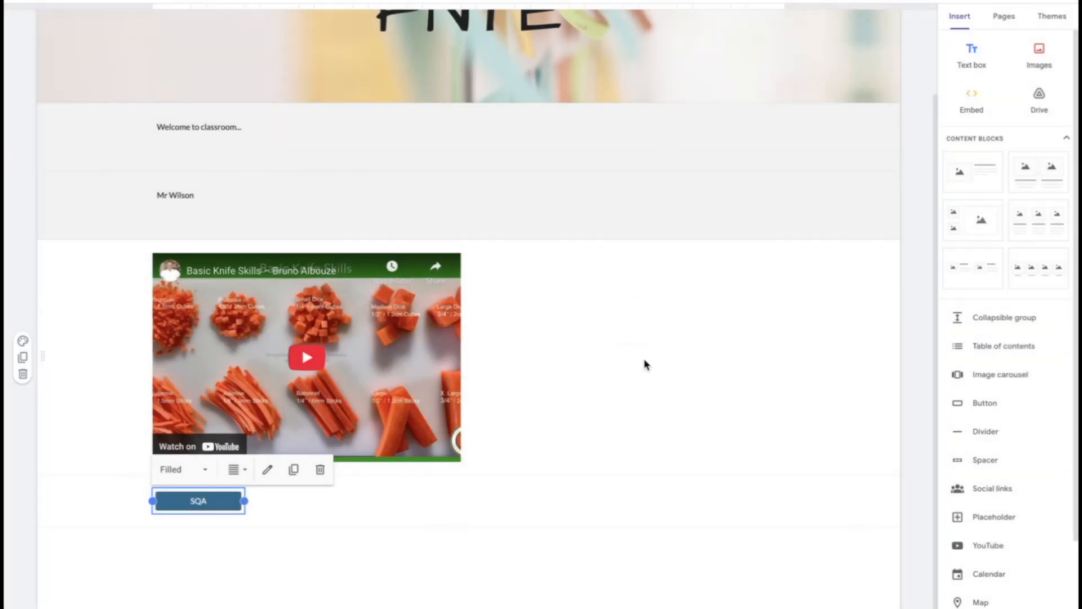
Add a new page named Page 1 to the site
{"action": "left_click", "coordinate": [174, 605]}
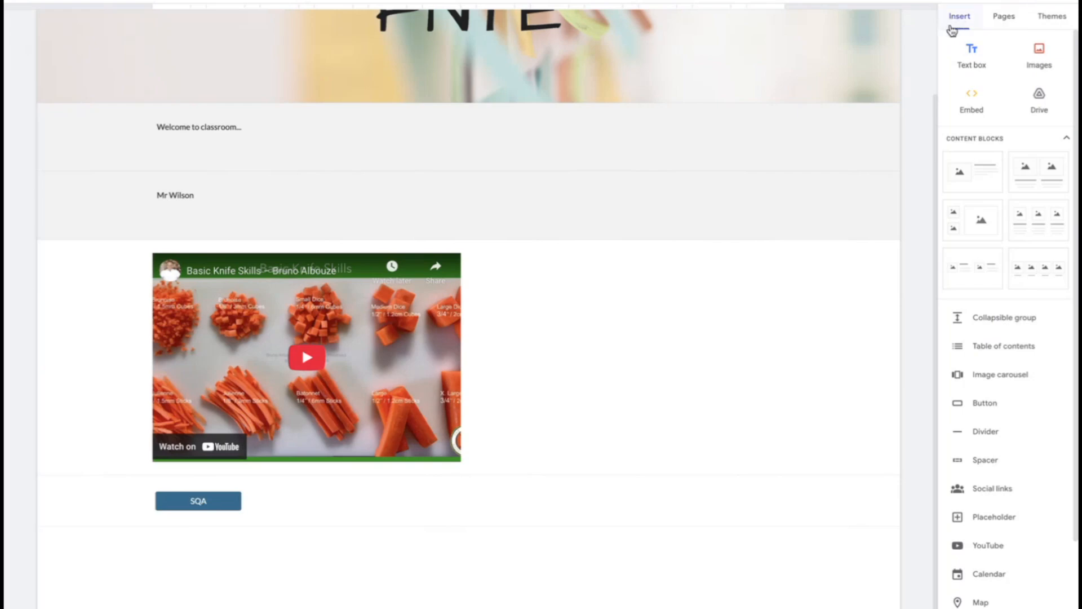
{"action": "left_click", "coordinate": [1005, 16]}
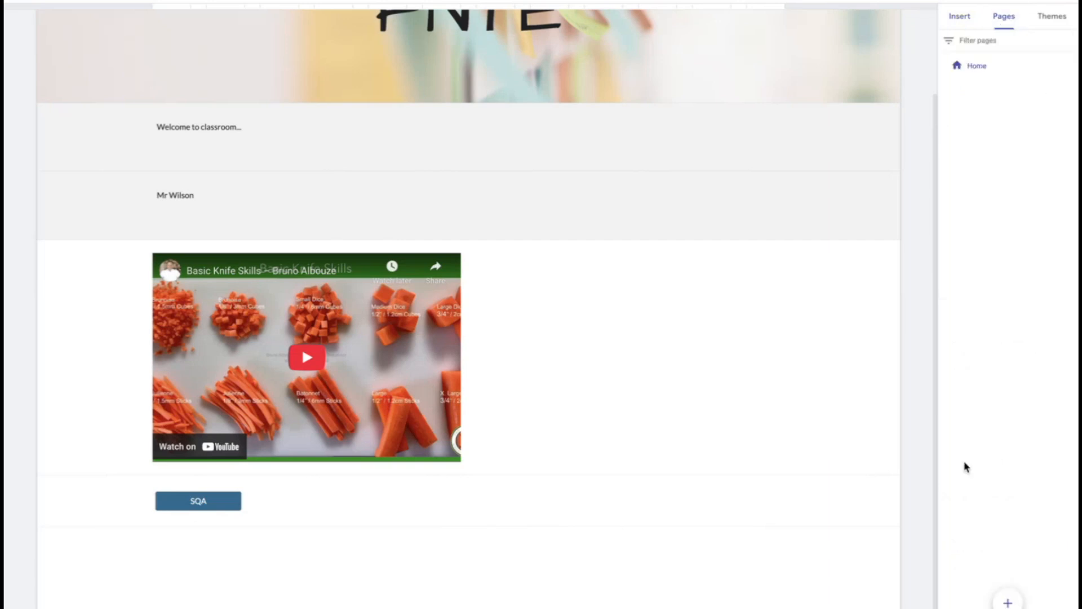
{"action": "mouse_move", "coordinate": [1005, 602]}
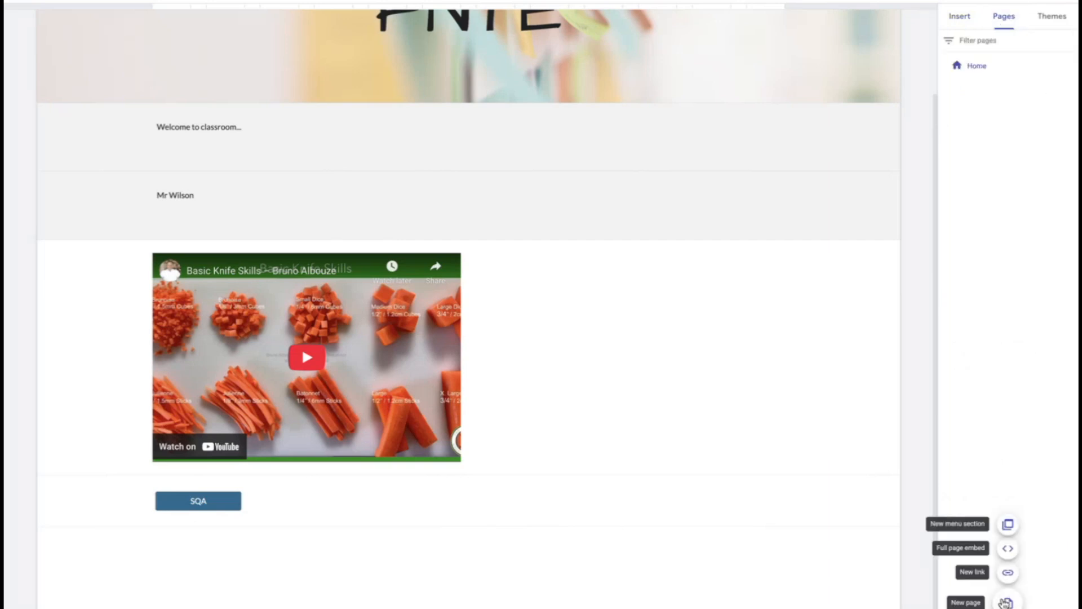
{"action": "left_click", "coordinate": [1005, 602]}
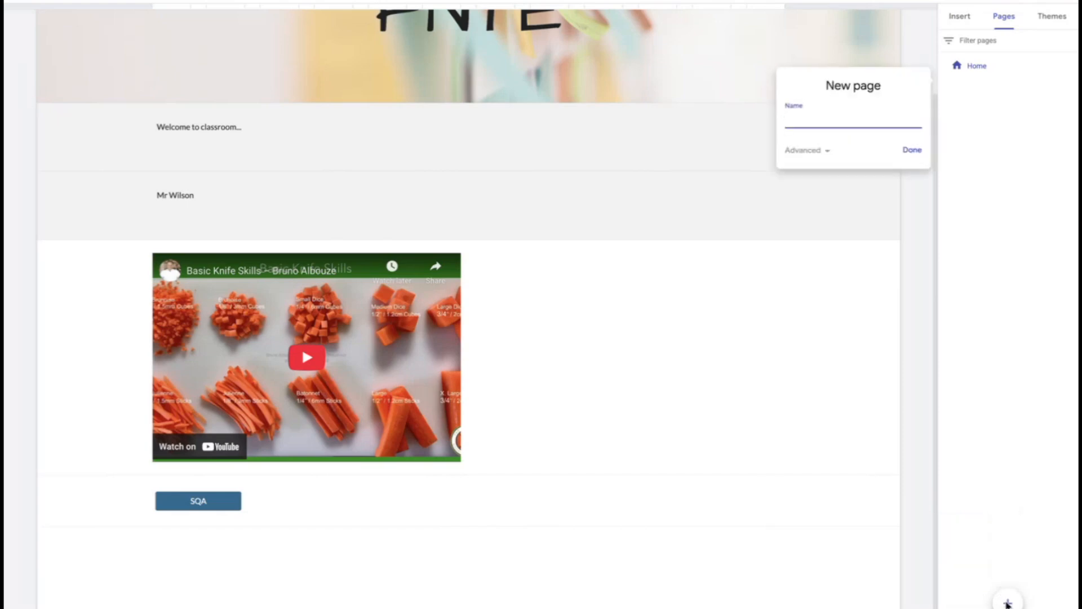
{"action": "type", "text": "Page 1"}
{"action": "key", "text": "Return"}
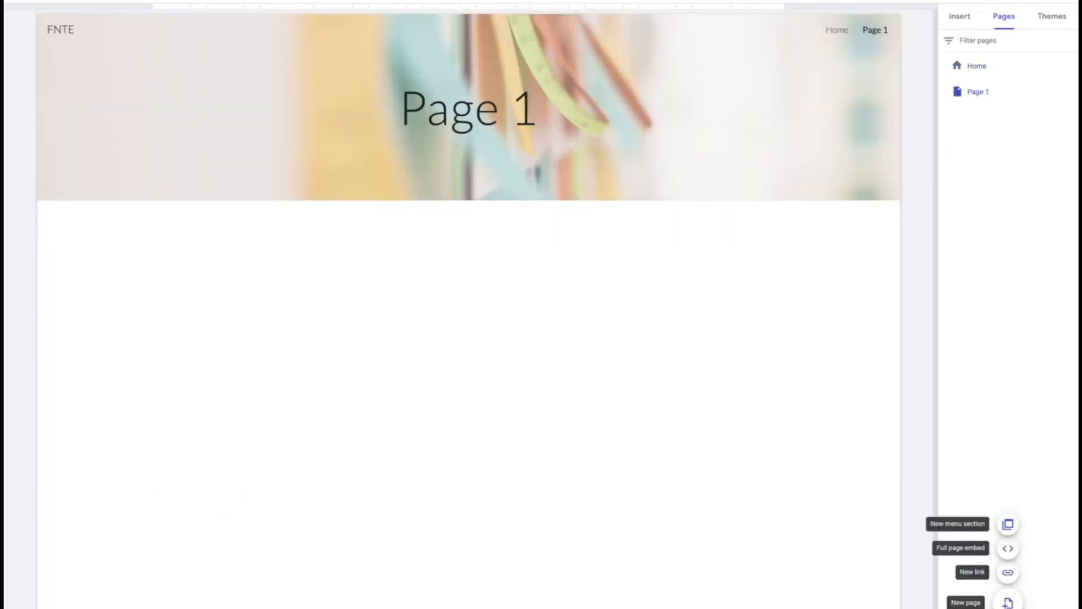
Create a menu section named Section 1 and nest Page 1 inside it
{"action": "left_click", "coordinate": [1008, 525]}
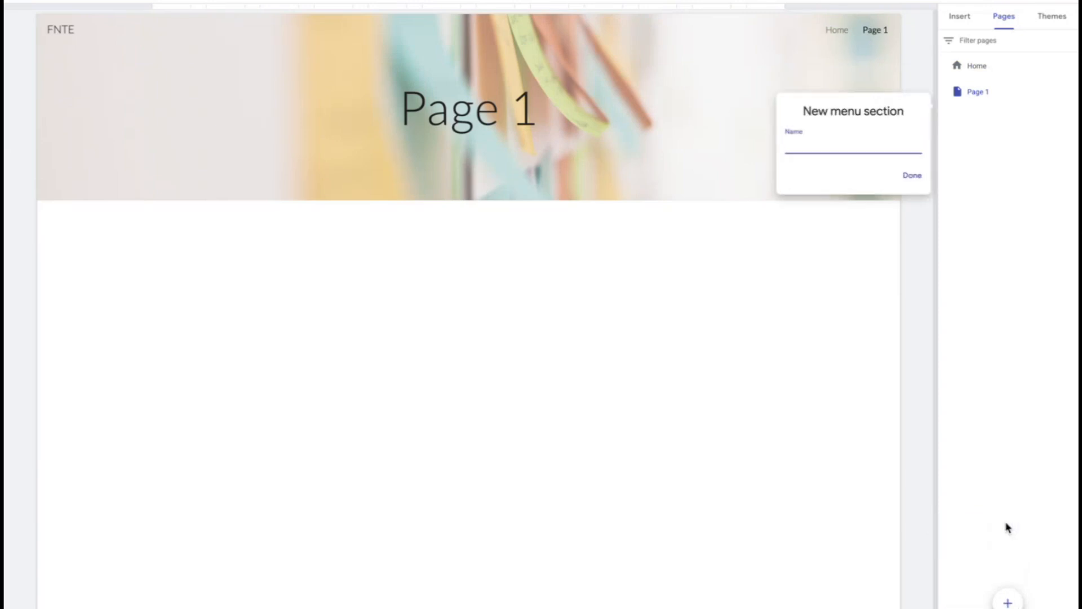
{"action": "type", "text": "Section 1"}
{"action": "key", "text": "Return"}
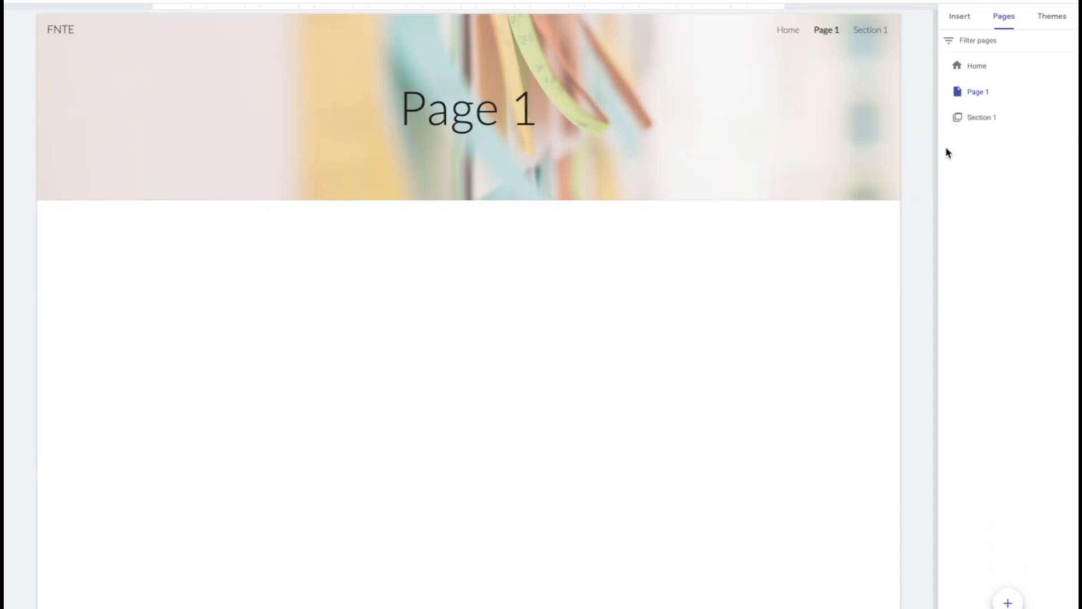
{"action": "left_click_drag", "start_coordinate": [977, 93], "coordinate": [986, 117]}
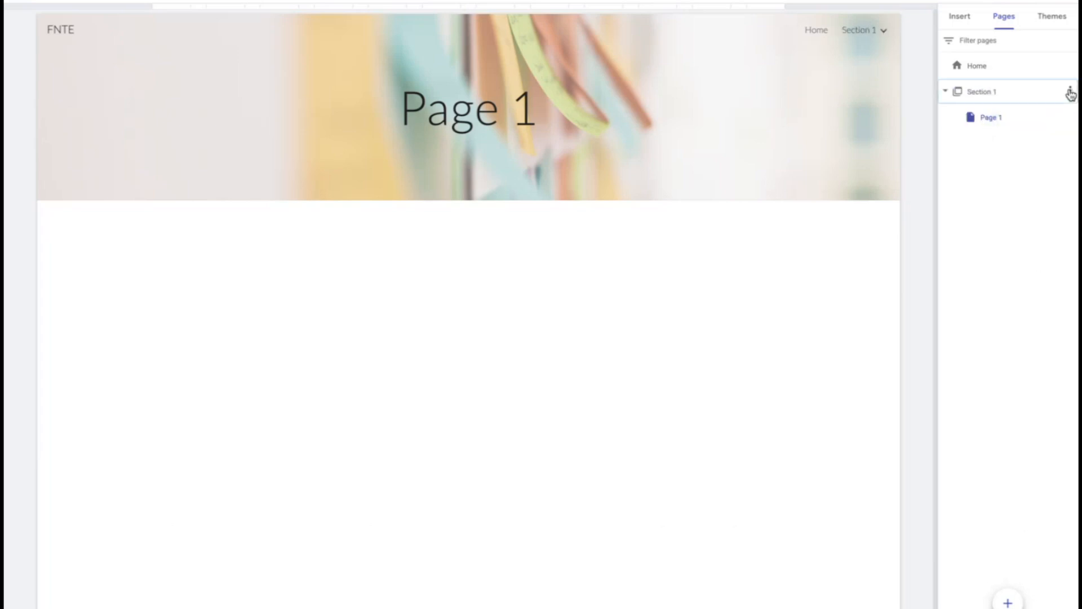
Add a subpage named 1 to Section 1, and move it out to the top level between Home and Section 1
{"action": "left_click", "coordinate": [1071, 91]}
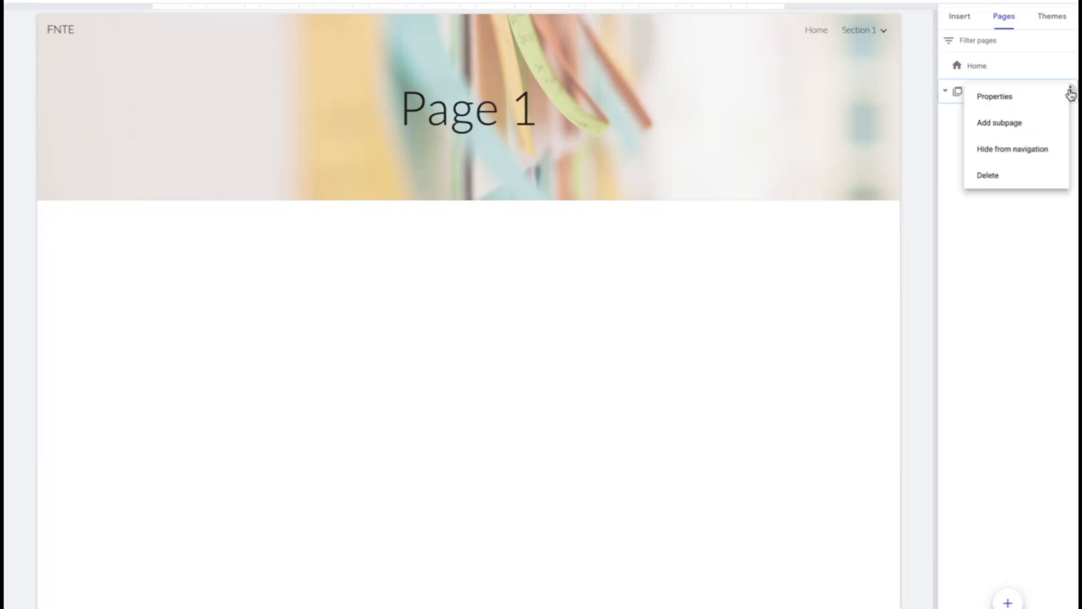
{"action": "left_click", "coordinate": [1043, 121]}
{"action": "type", "text": "1"}
{"action": "key", "text": "Return"}
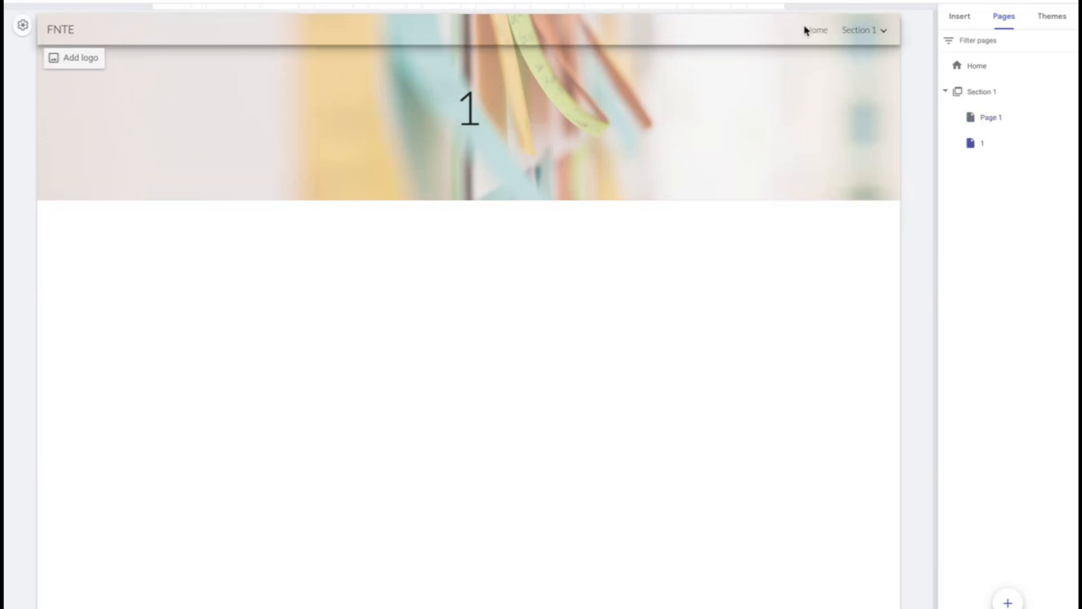
{"action": "mouse_move", "coordinate": [863, 37]}
{"action": "left_click_drag", "start_coordinate": [970, 145], "coordinate": [971, 89]}
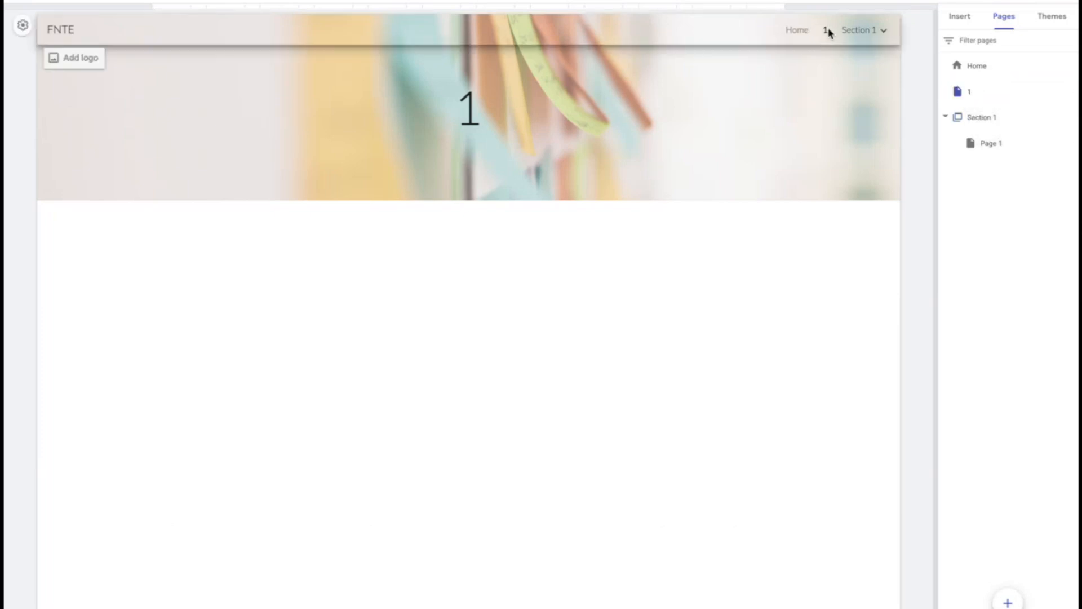
{"action": "mouse_move", "coordinate": [861, 32]}
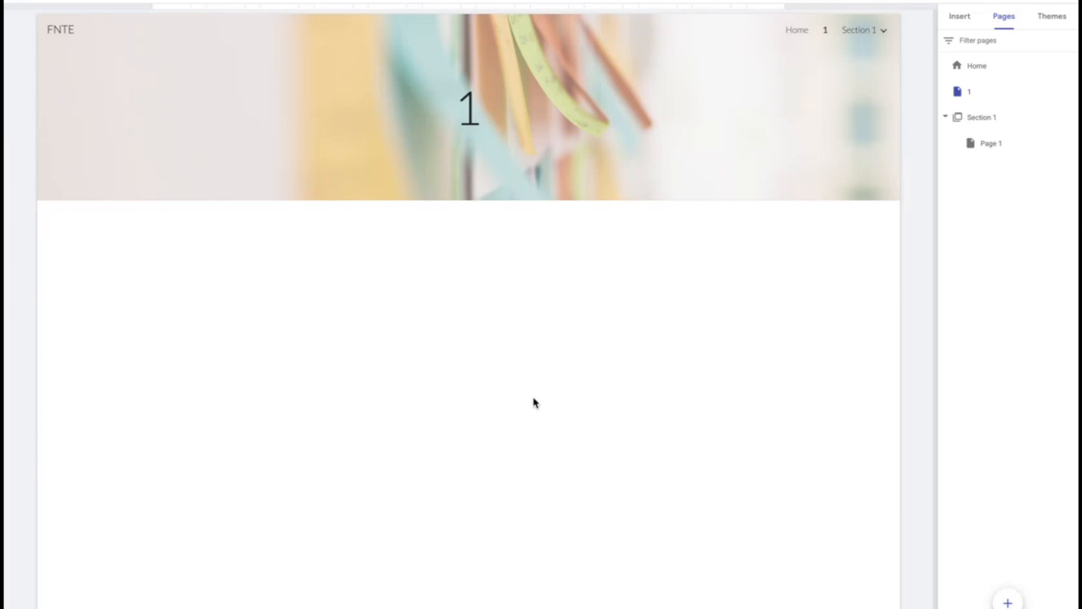
Switch to the Canva whiteboard discussing uses of Google Sites, copy its HTML embed code, and return to Google Sites
{"action": "left_click", "coordinate": [961, 16]}
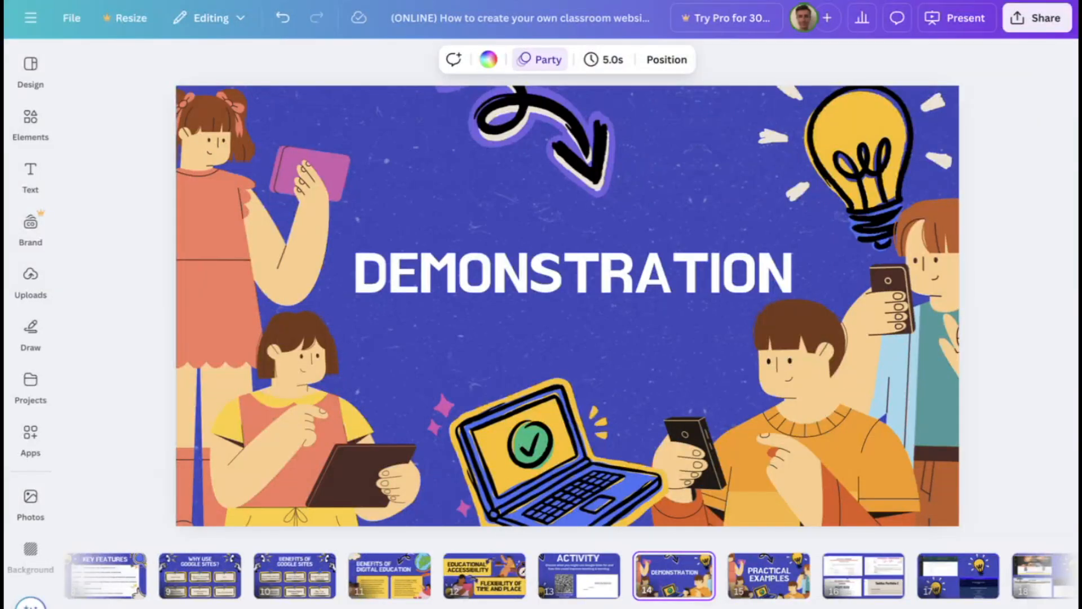
{"action": "left_click", "coordinate": [276, 2]}
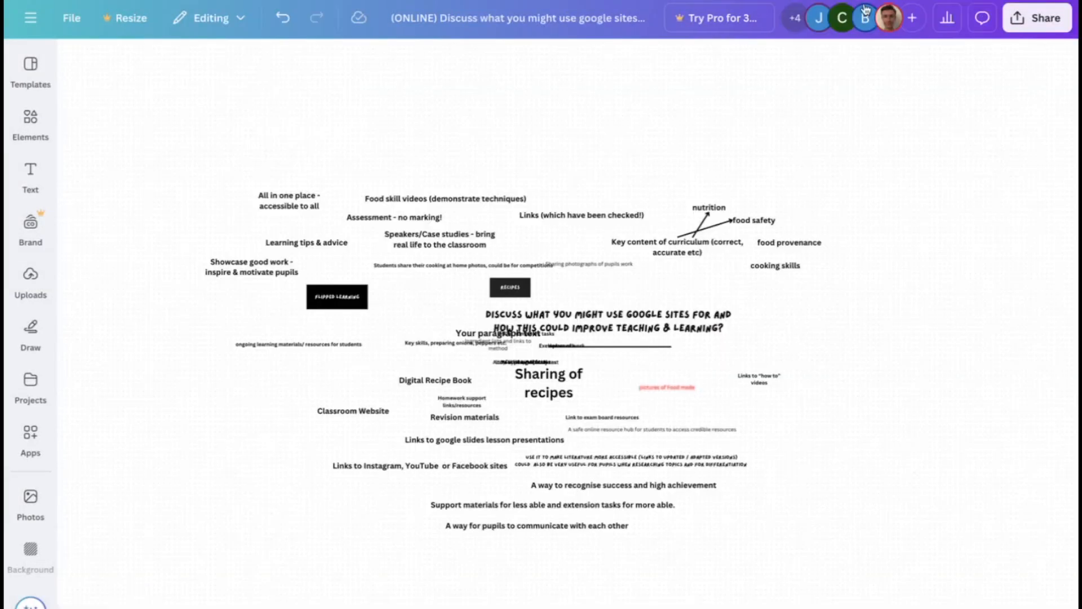
{"action": "left_click", "coordinate": [1036, 17]}
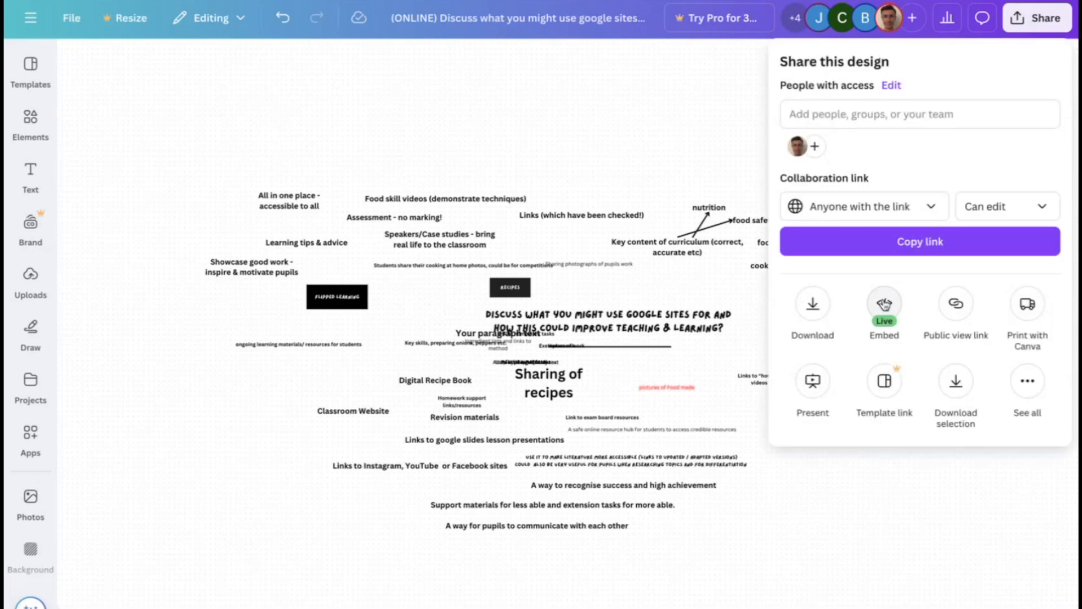
{"action": "left_click", "coordinate": [884, 304]}
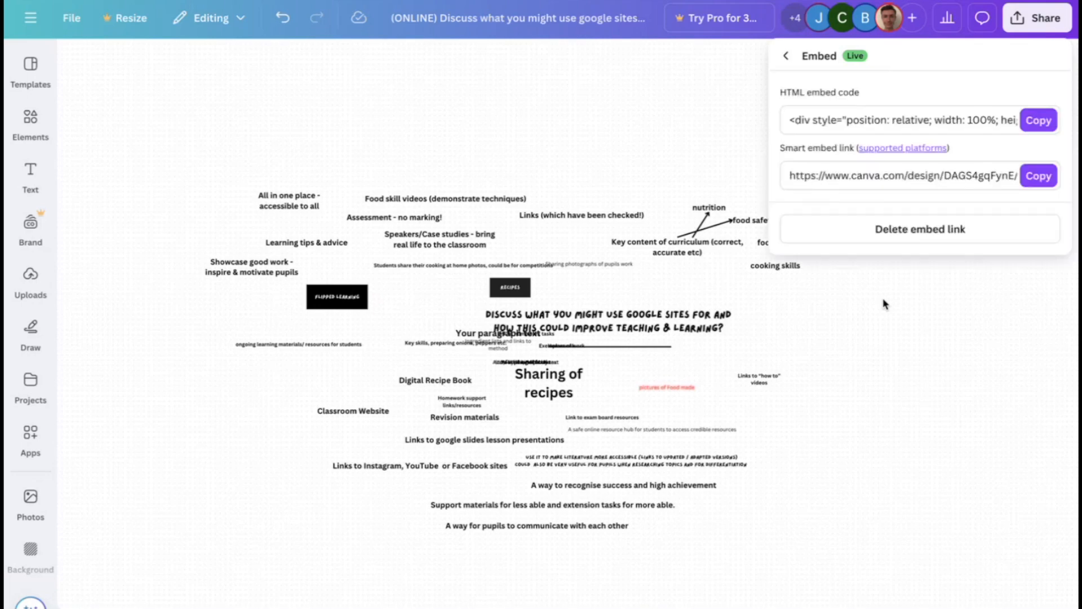
{"action": "left_click", "coordinate": [1034, 125]}
{"action": "key", "text": "ctrl+Right"}
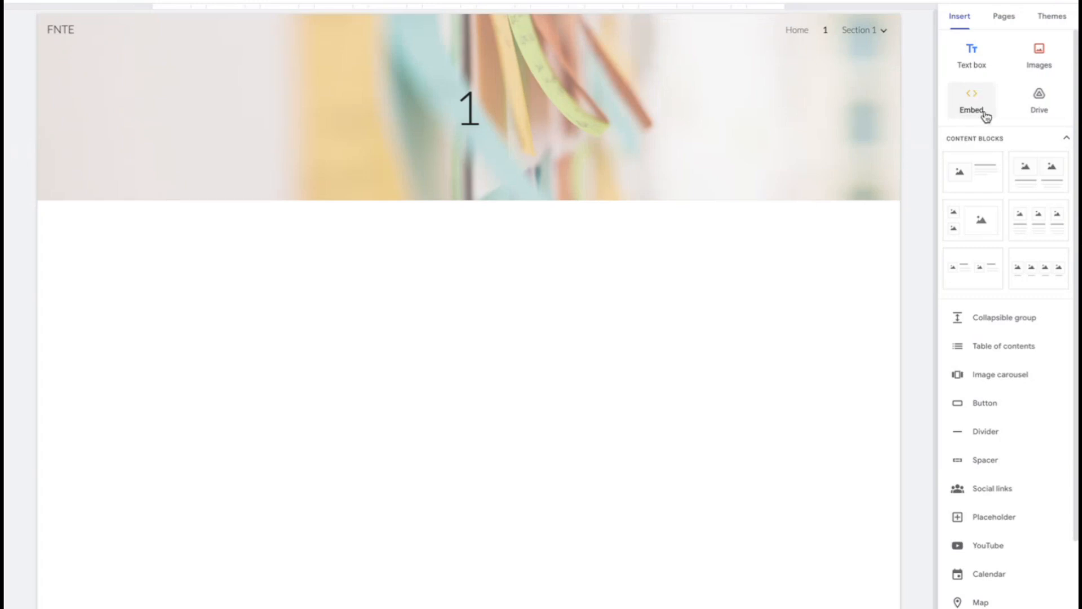
Embed the Canva whiteboard on the page named 1 using the copied HTML embed code
{"action": "left_click", "coordinate": [969, 108]}
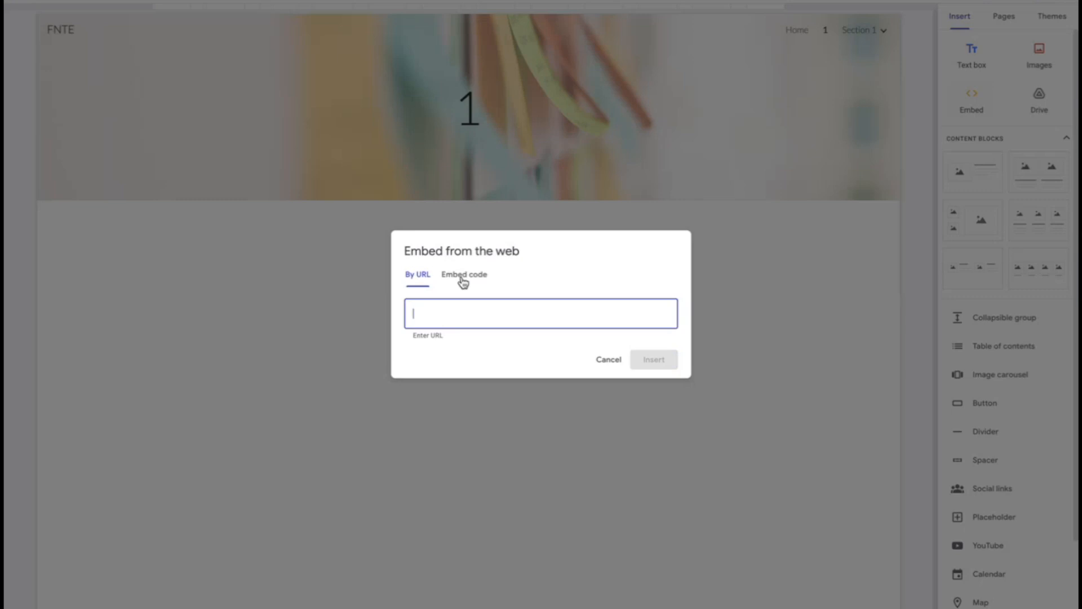
{"action": "left_click", "coordinate": [463, 278]}
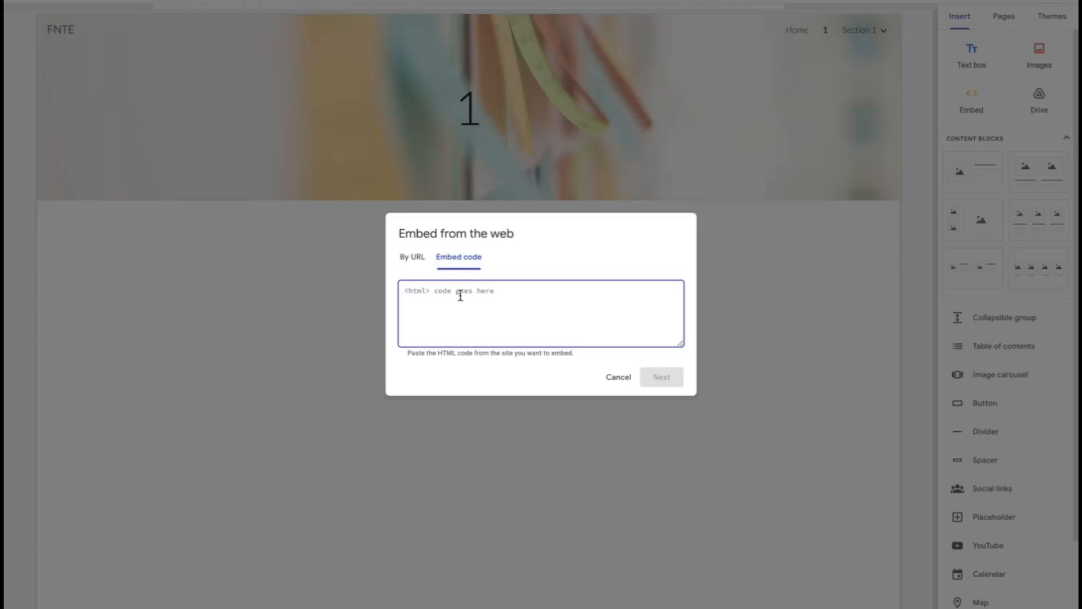
{"action": "key", "text": "ctrl+v"}
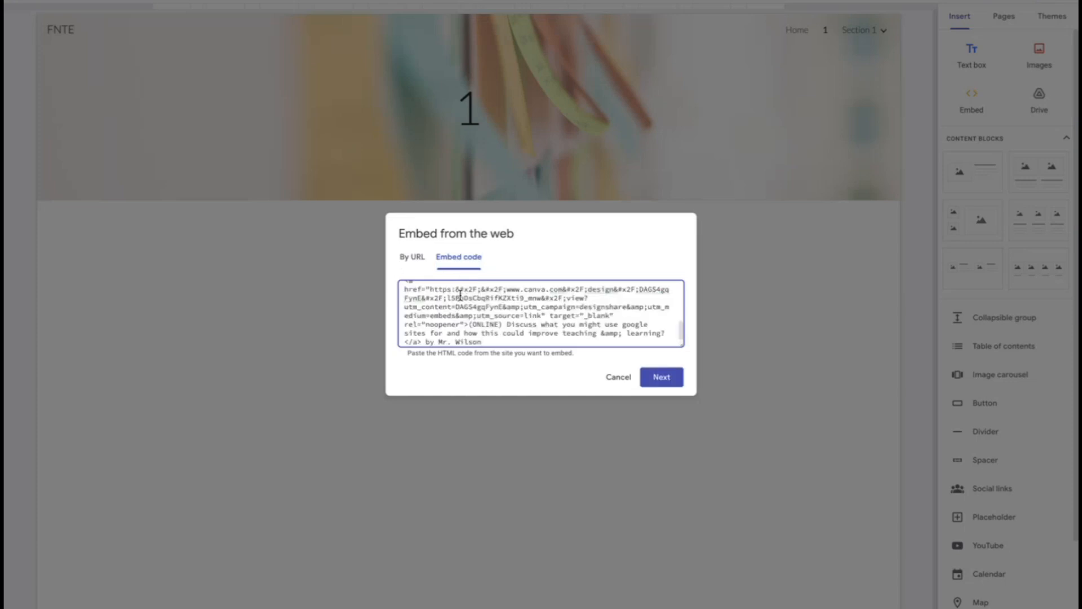
{"action": "key", "text": "Return"}
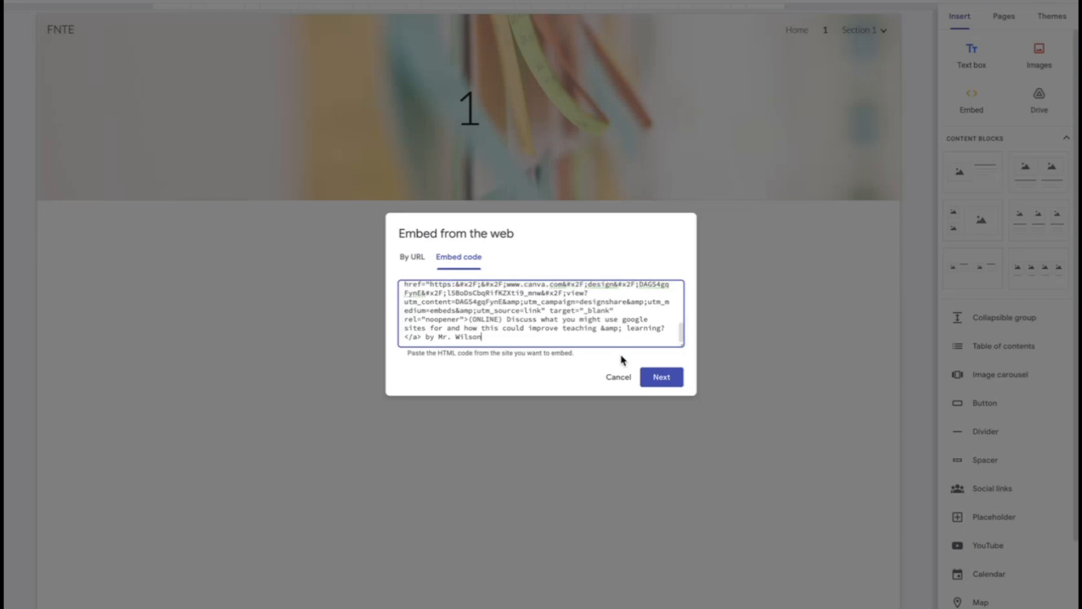
{"action": "left_click", "coordinate": [663, 378]}
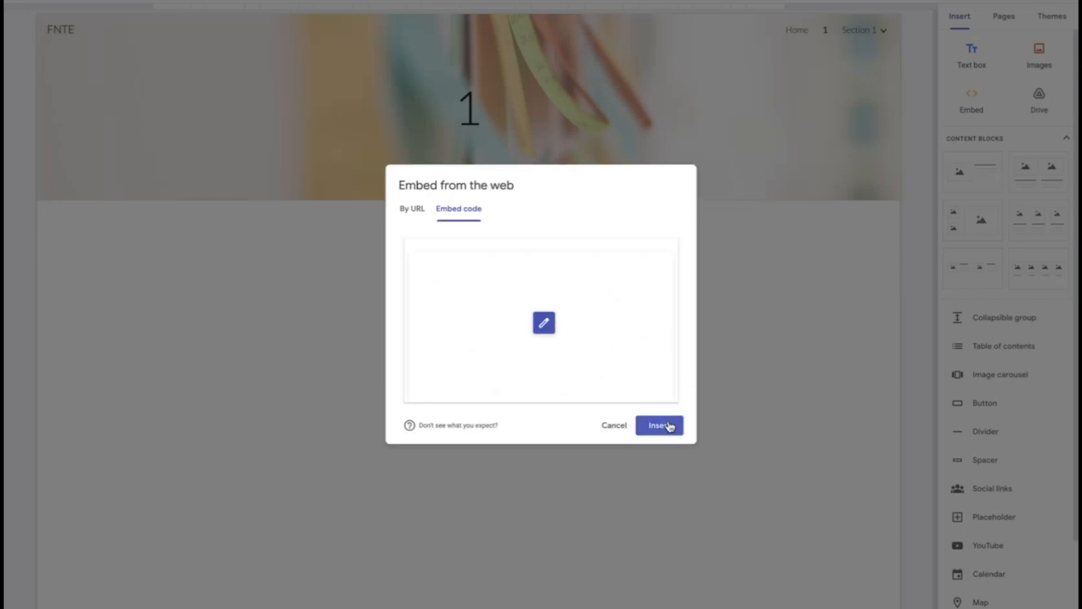
{"action": "left_click", "coordinate": [667, 426]}
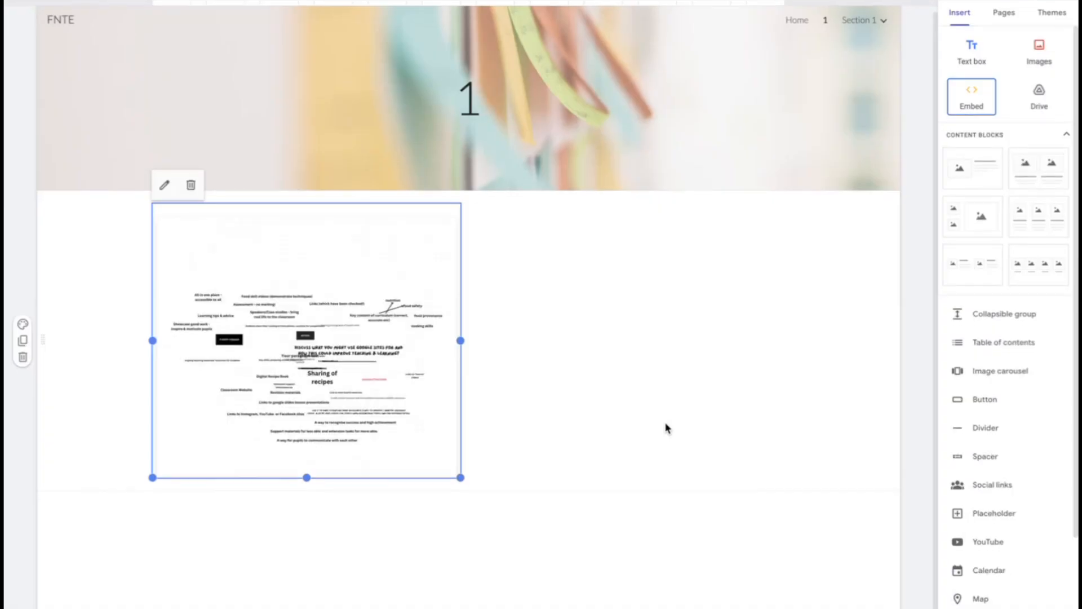
Enlarge the embedded Canva whiteboard in both width and height
{"action": "left_click", "coordinate": [566, 513]}
{"action": "left_click", "coordinate": [427, 463]}
{"action": "left_click_drag", "start_coordinate": [460, 481], "coordinate": [525, 593]}
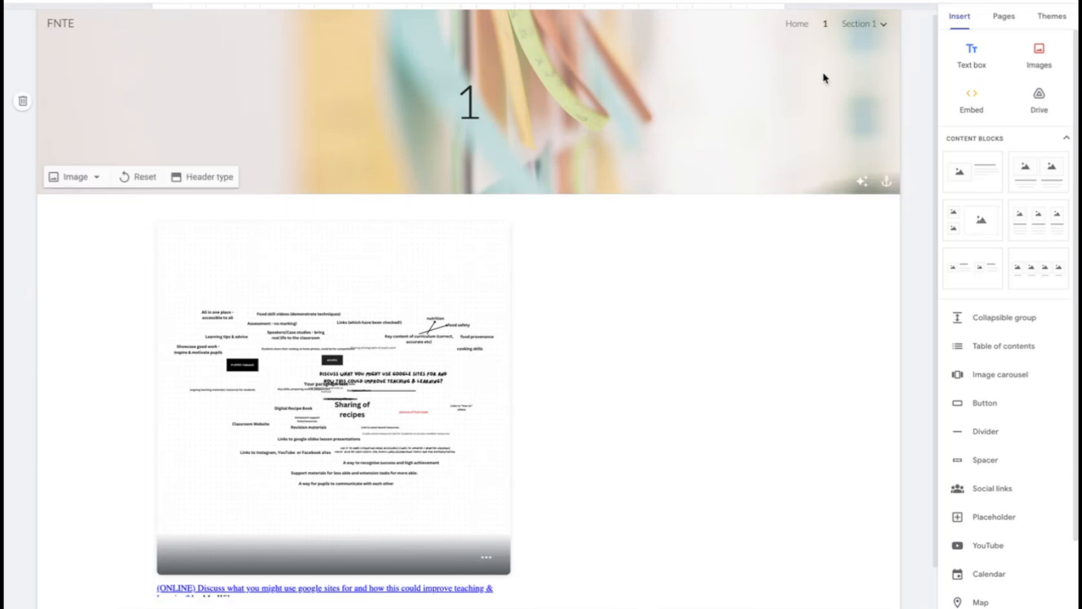
Return to the Home page and set the site's navigation mode to Side in the settings
{"action": "left_click", "coordinate": [1003, 17]}
{"action": "left_click", "coordinate": [956, 72]}
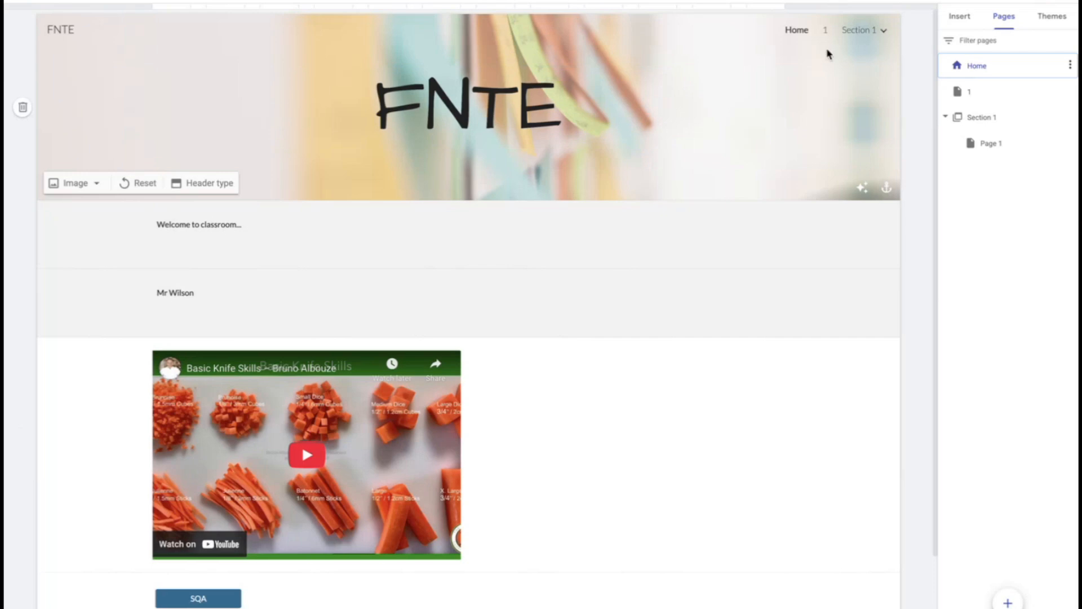
{"action": "left_click", "coordinate": [946, 0]}
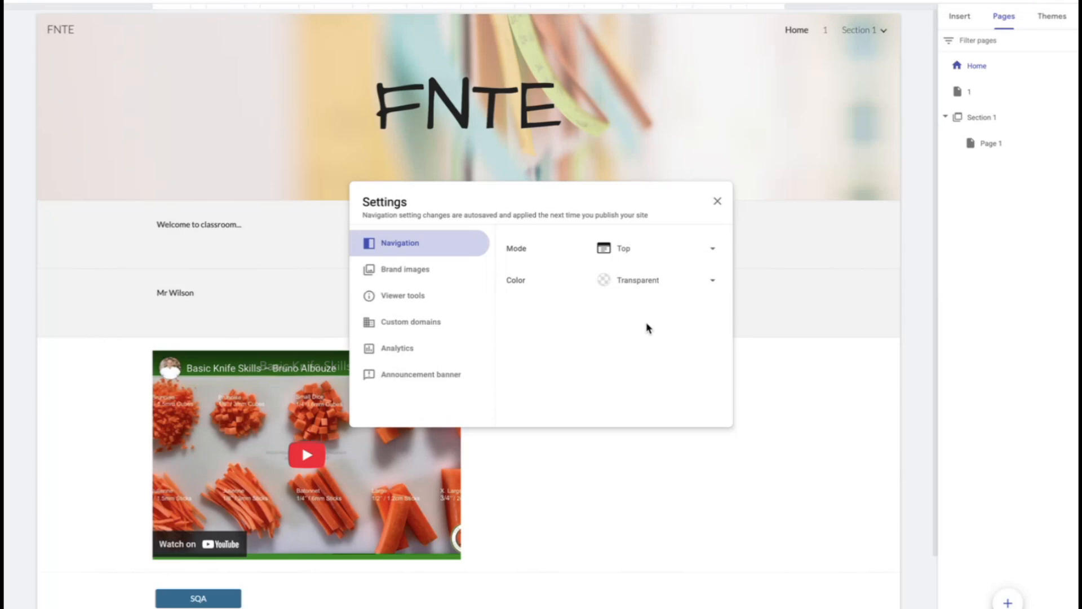
{"action": "left_click", "coordinate": [642, 253]}
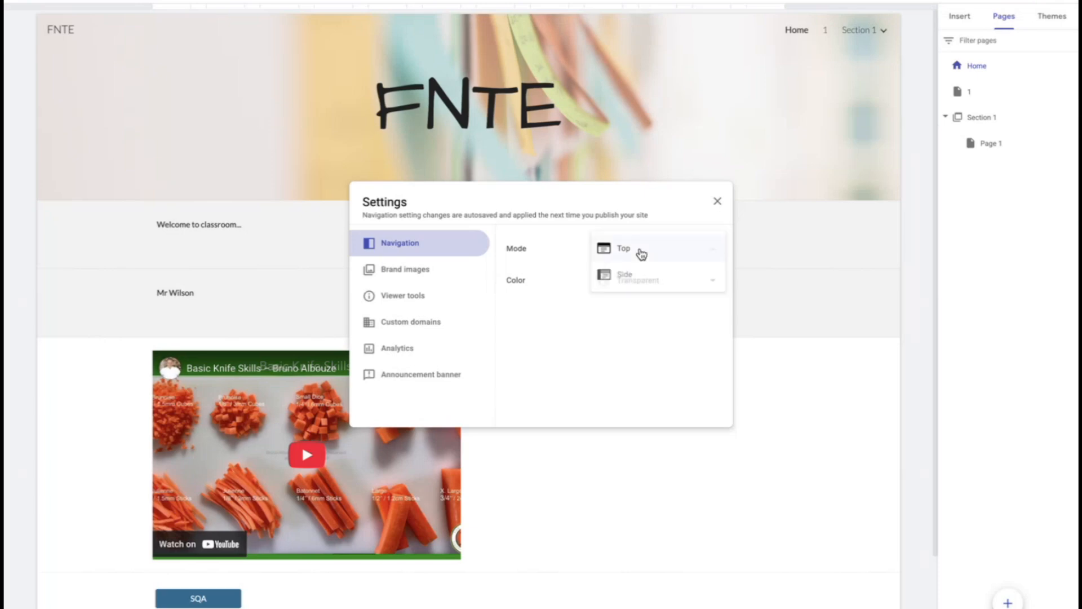
{"action": "left_click", "coordinate": [641, 275]}
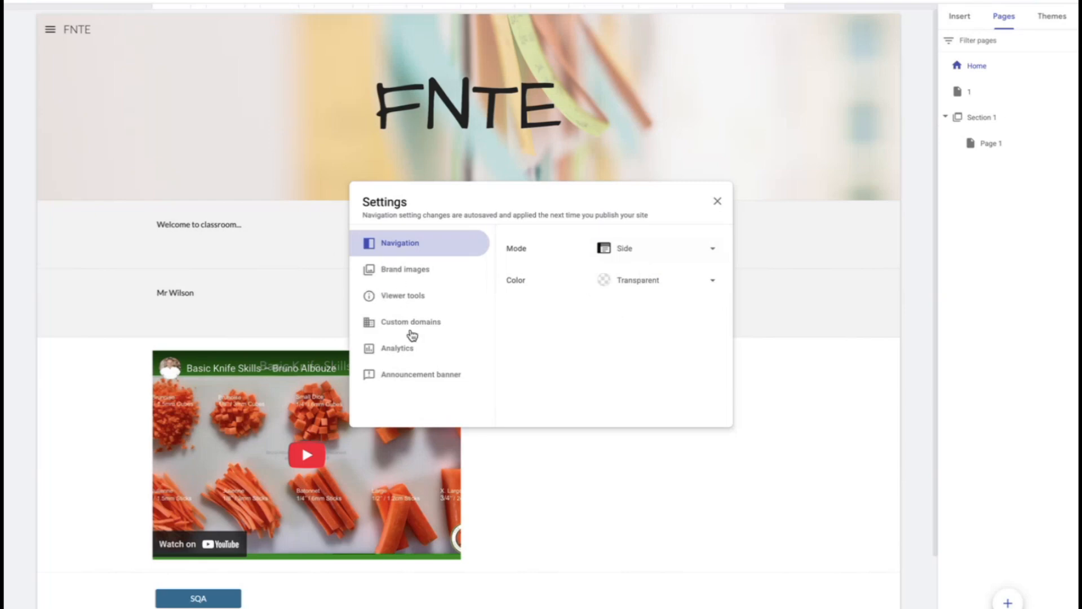
Add an announcement banner with the message EXAM above the site content, and close the settings
{"action": "left_click", "coordinate": [418, 379]}
{"action": "left_click", "coordinate": [539, 375]}
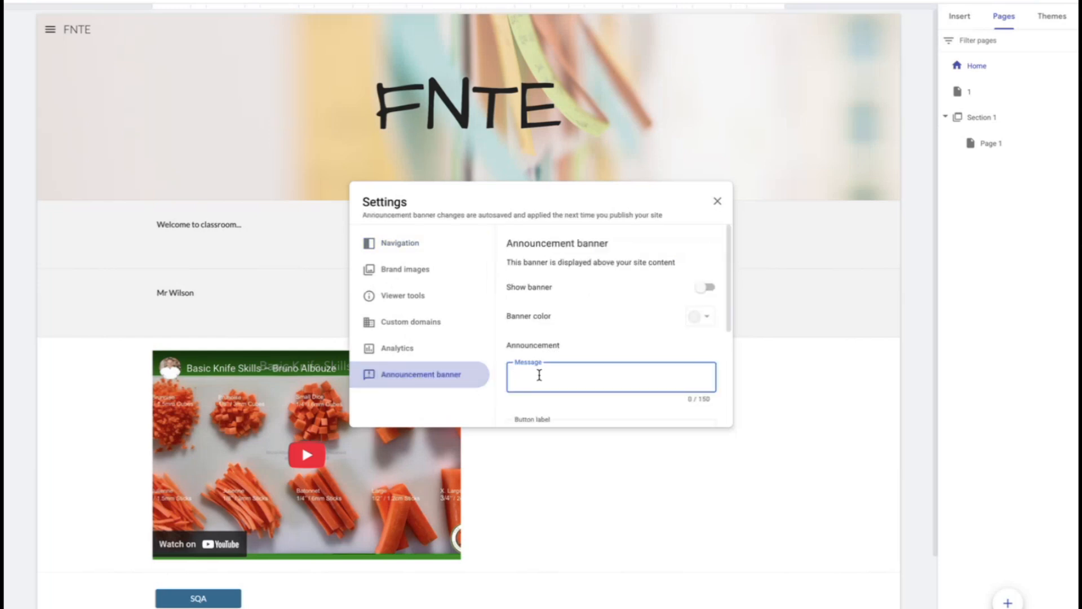
{"action": "type", "text": "EXAM"}
{"action": "scroll", "coordinate": [639, 333], "scroll_direction": "down", "scroll_amount": 2}
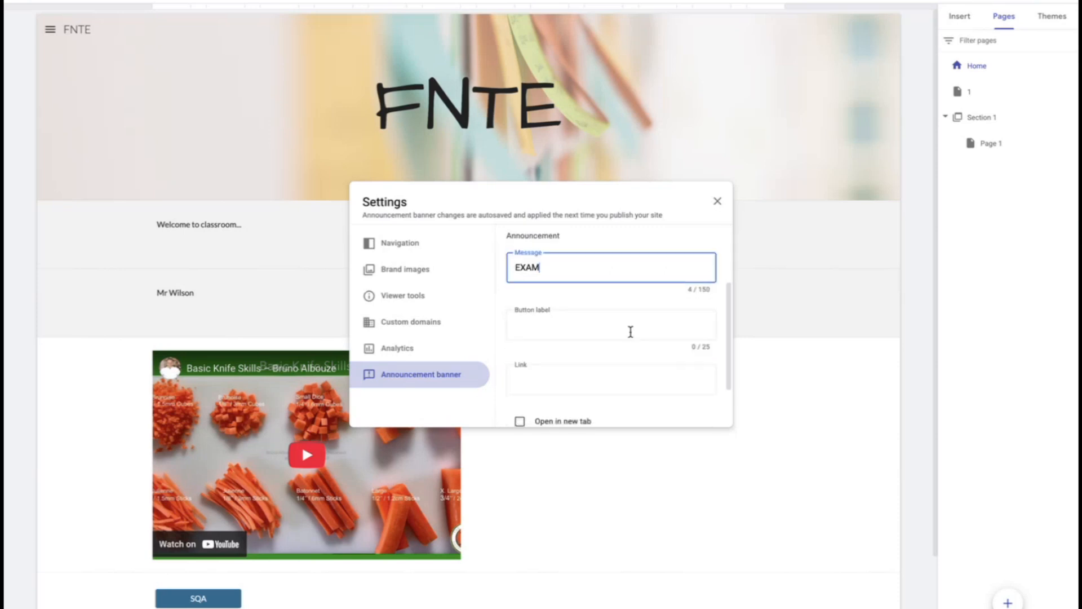
{"action": "scroll", "coordinate": [624, 363], "scroll_direction": "down", "scroll_amount": 1}
{"action": "scroll", "coordinate": [627, 324], "scroll_direction": "up", "scroll_amount": 3}
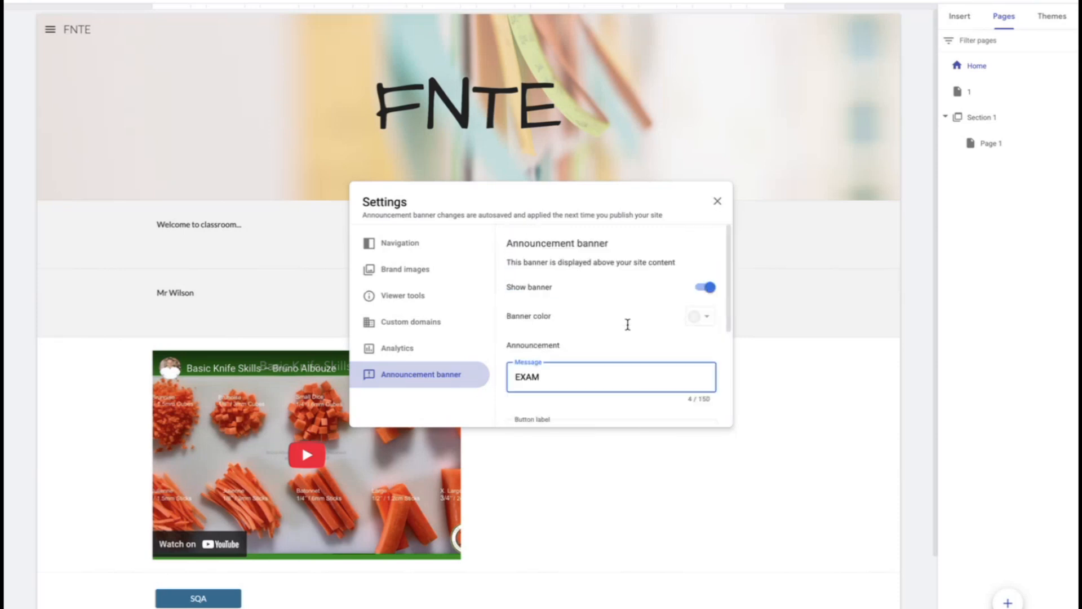
{"action": "left_click", "coordinate": [717, 202]}
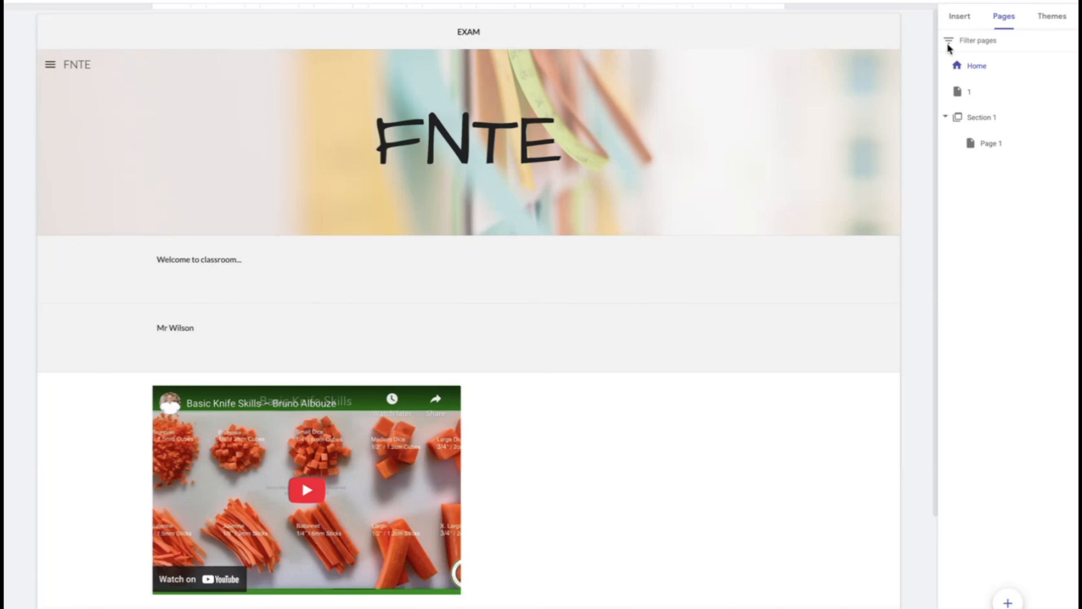
Publish the site to the web under the address fnte2, after trying fnte
{"action": "left_click", "coordinate": [960, 23]}
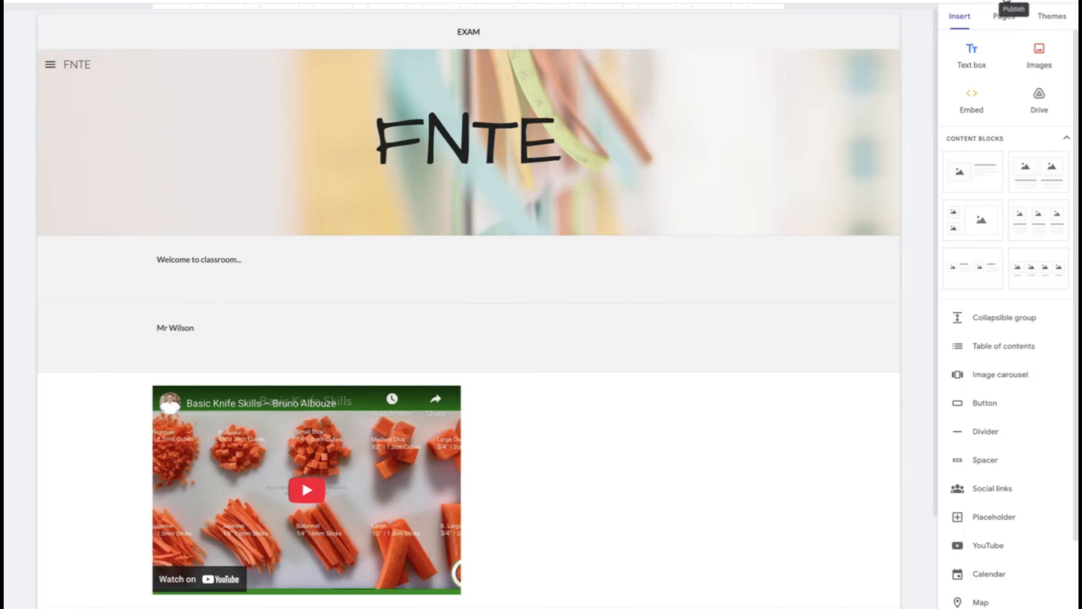
{"action": "left_click", "coordinate": [1013, 2]}
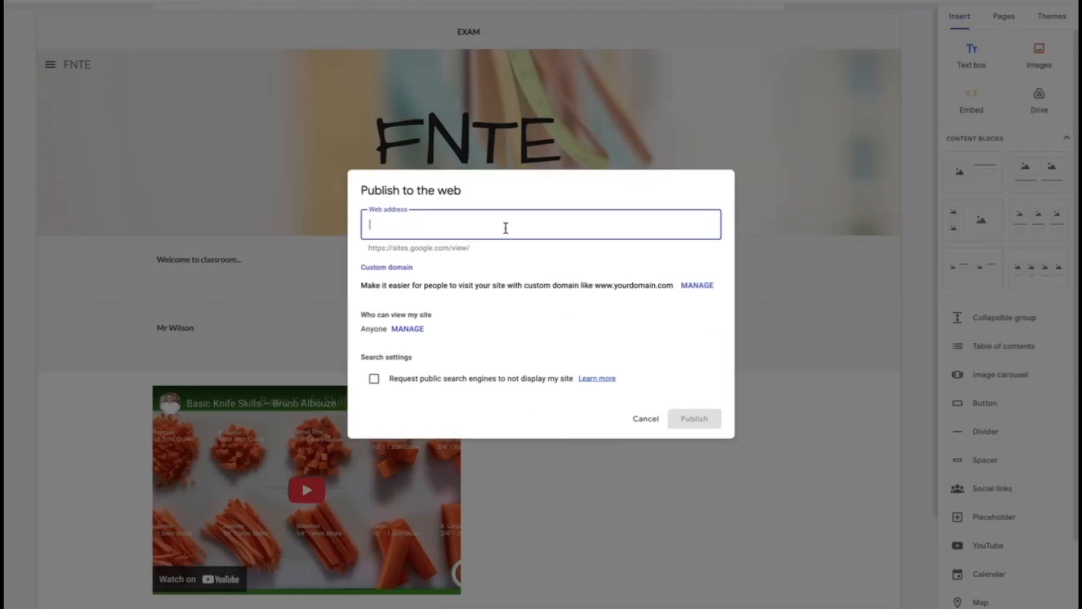
{"action": "type", "text": "fnte"}
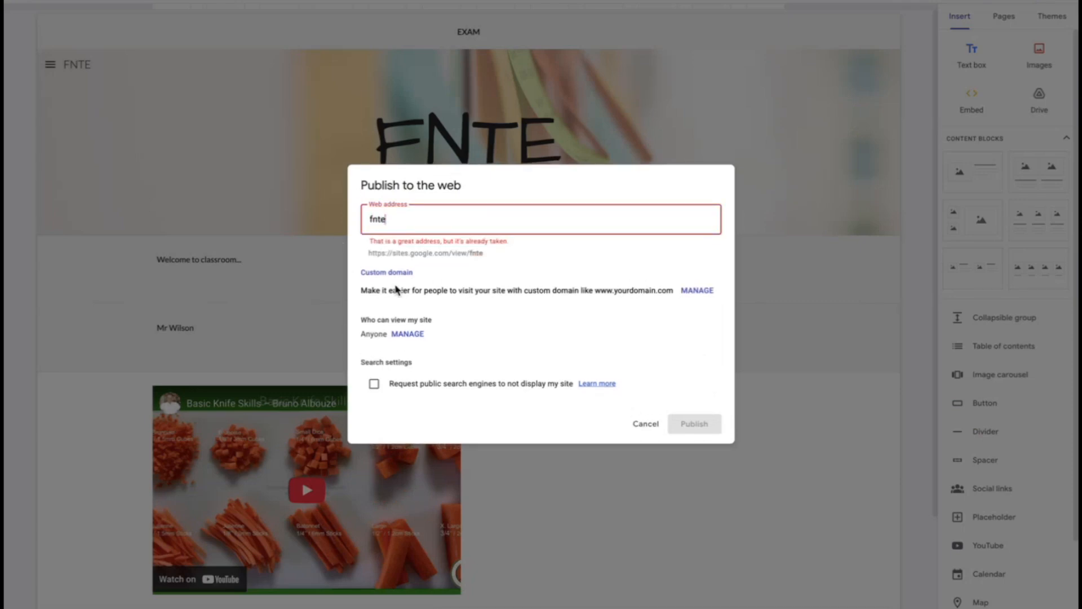
{"action": "type", "text": "2"}
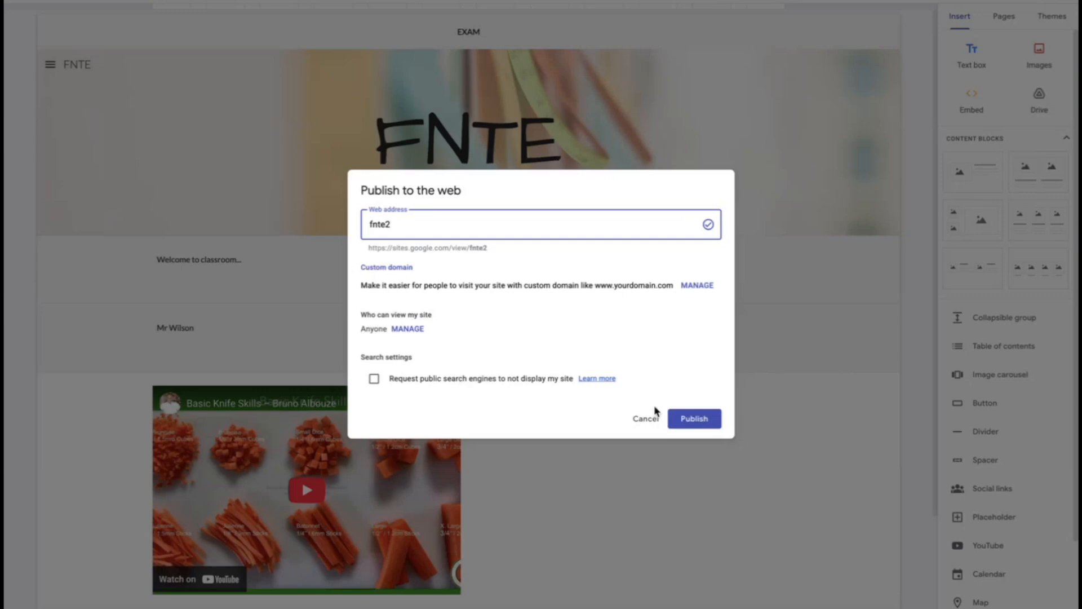
{"action": "left_click", "coordinate": [688, 427]}
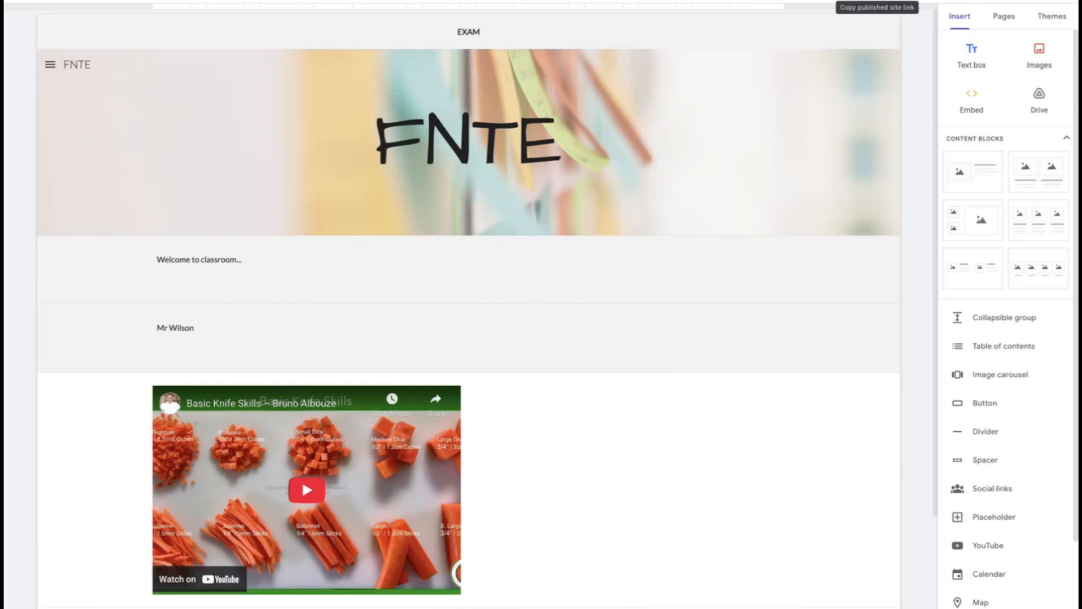
Copy the published site link and open it in the browser to view the live site
{"action": "left_click", "coordinate": [876, 2]}
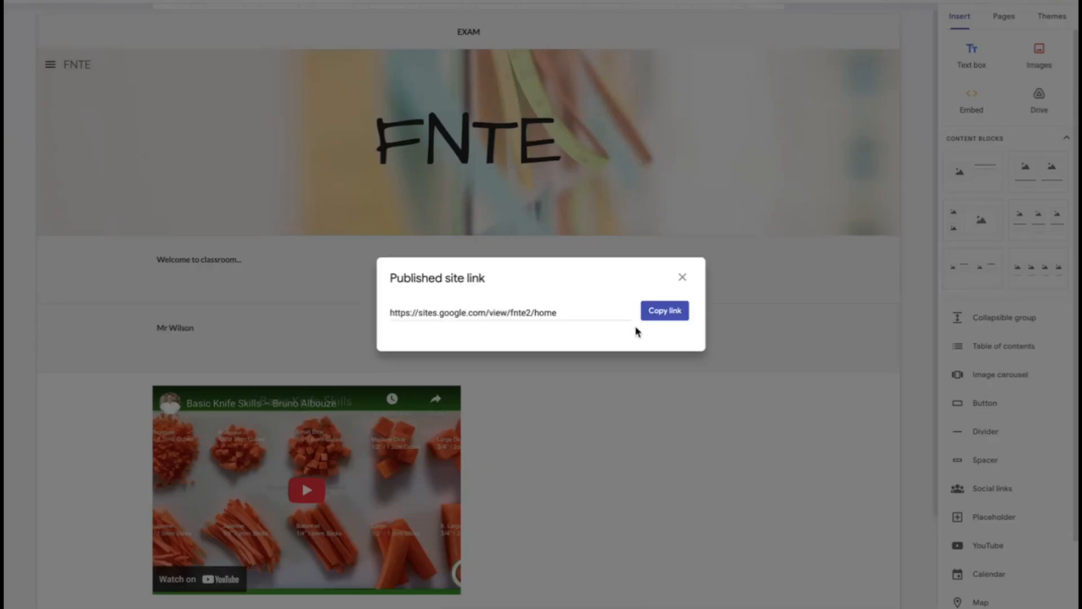
{"action": "left_click", "coordinate": [665, 311]}
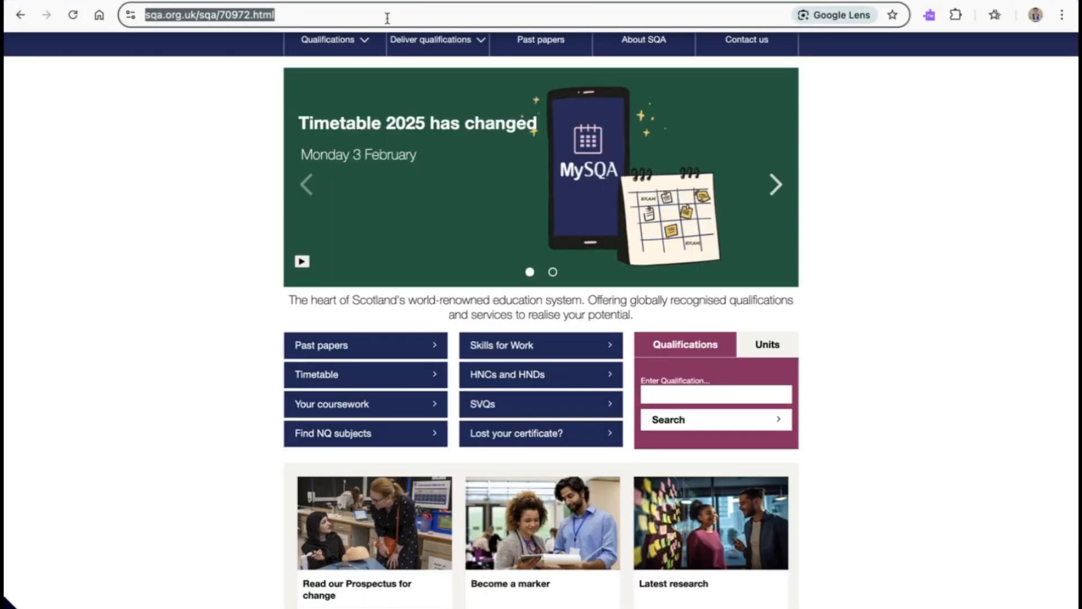
{"action": "key", "text": "ctrl+v"}
{"action": "key", "text": "Return"}
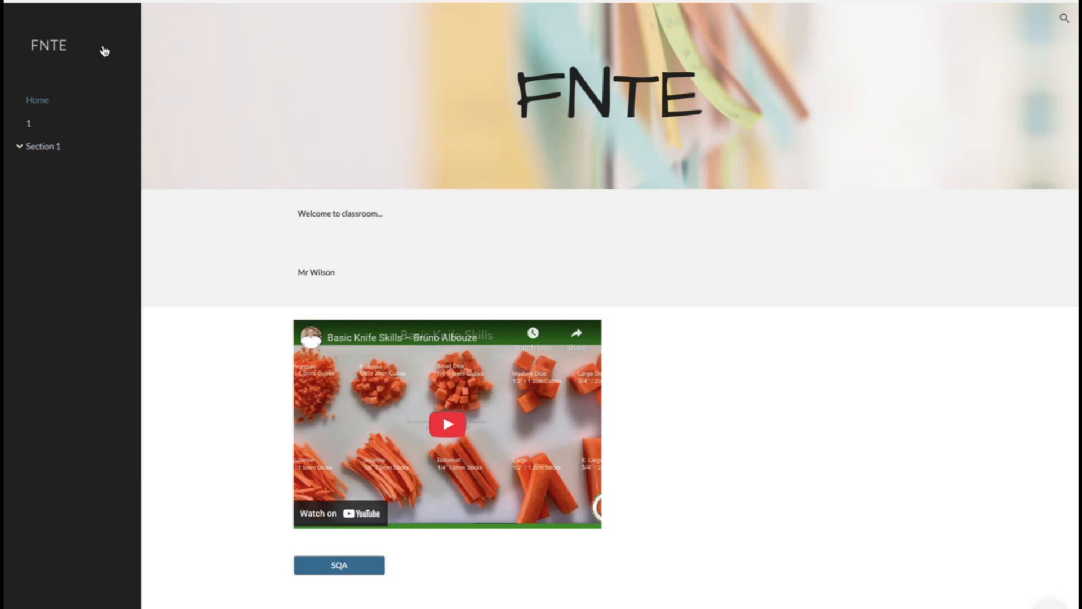
Check the published site's side navigation by viewing Page 1 under Section 1 and the page named 1
{"action": "left_click", "coordinate": [50, 153]}
{"action": "left_click", "coordinate": [46, 172]}
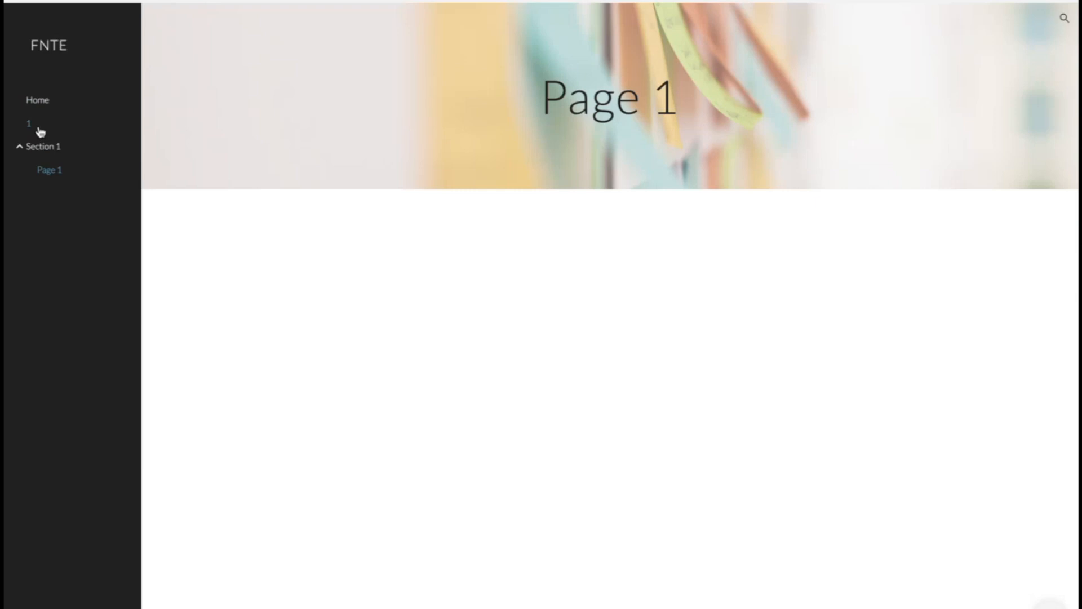
{"action": "left_click", "coordinate": [39, 125]}
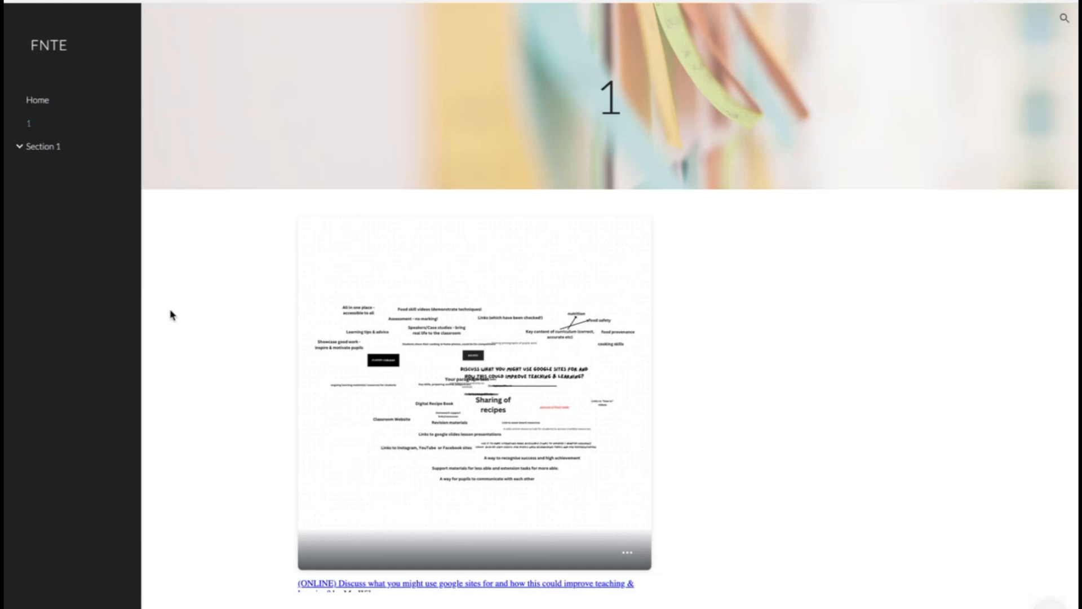
Return to the site editor and delete the section containing the teacher's name below the welcome text
{"action": "mouse_move", "coordinate": [503, 2]}
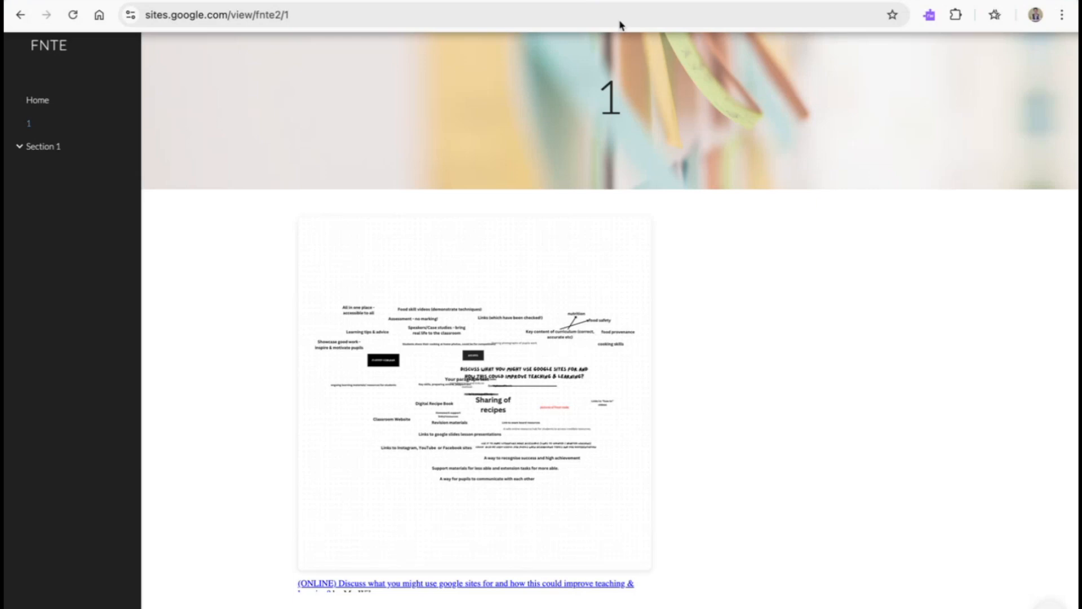
{"action": "left_click", "coordinate": [619, 1]}
{"action": "left_click", "coordinate": [772, 0]}
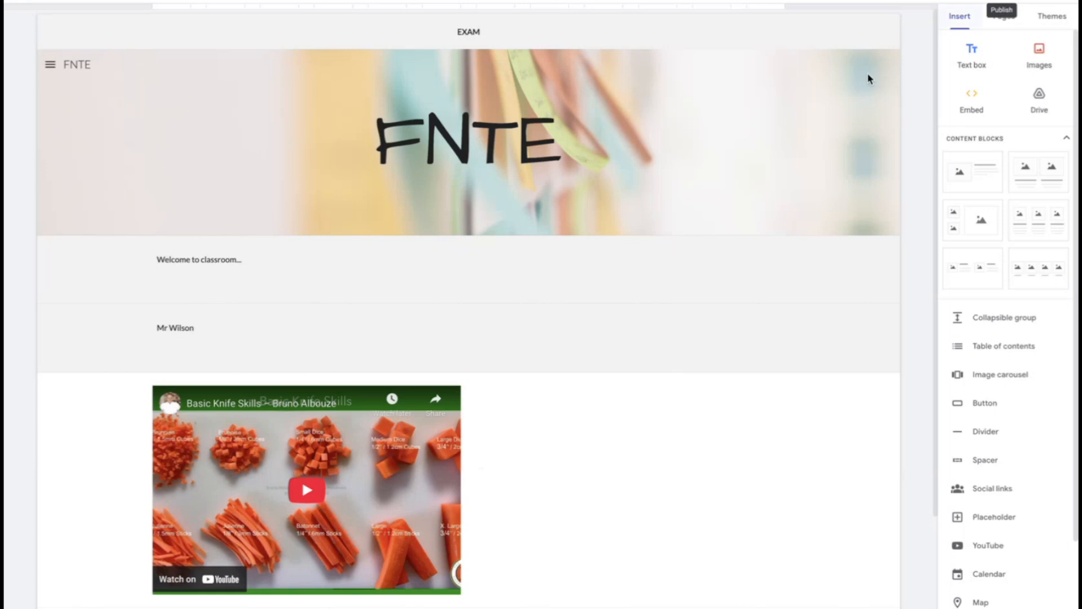
{"action": "left_click", "coordinate": [270, 352]}
{"action": "key", "text": "BackSpace"}
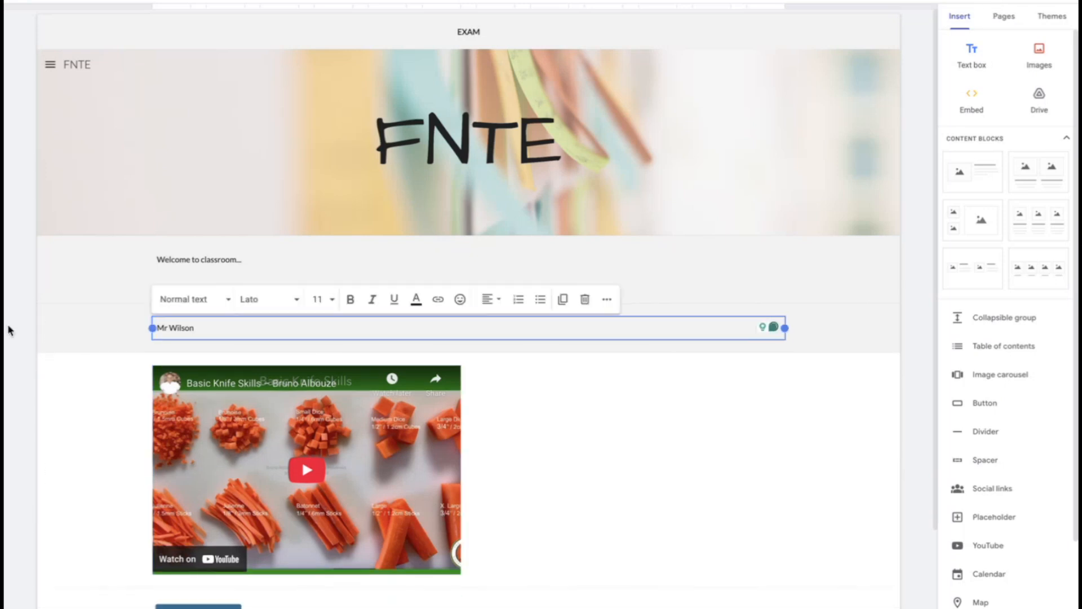
{"action": "left_click", "coordinate": [23, 347]}
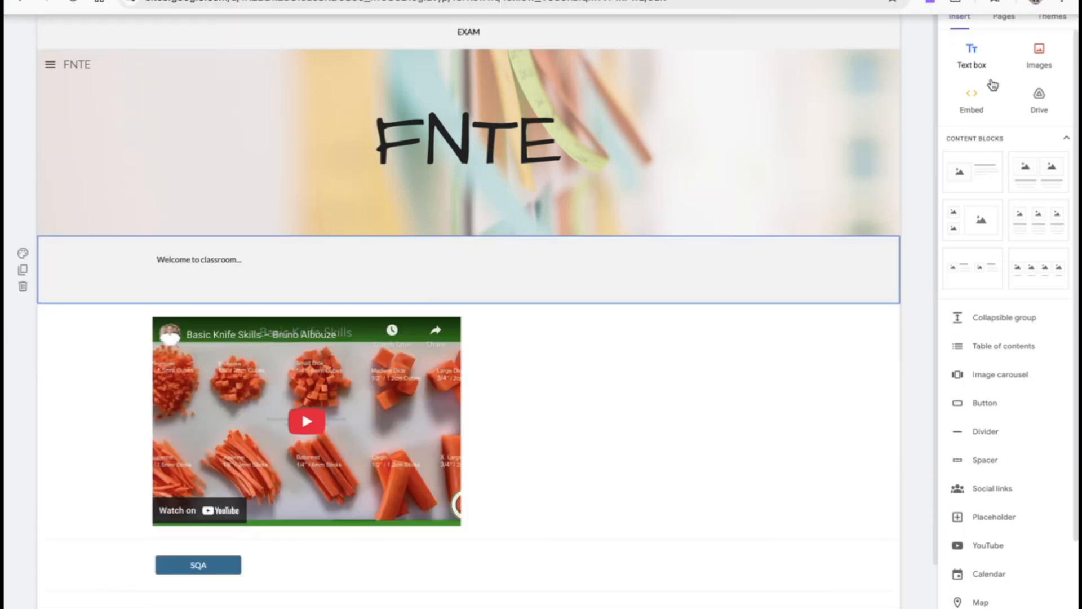
Publish the updated Home page from the change review, and check the site's sharing settings
{"action": "left_click", "coordinate": [999, 4]}
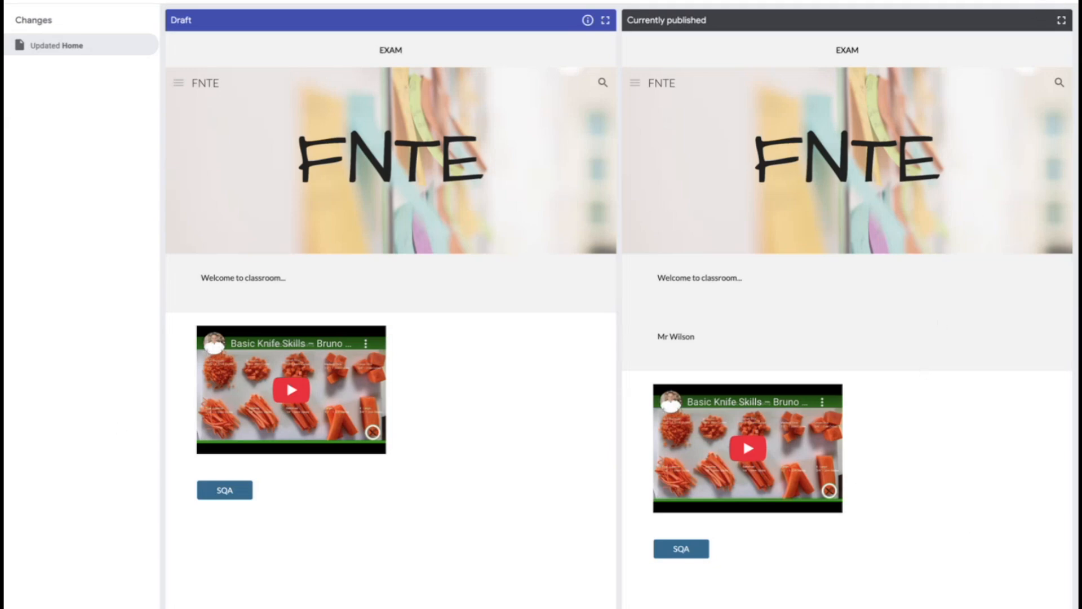
{"action": "left_click", "coordinate": [1047, 1]}
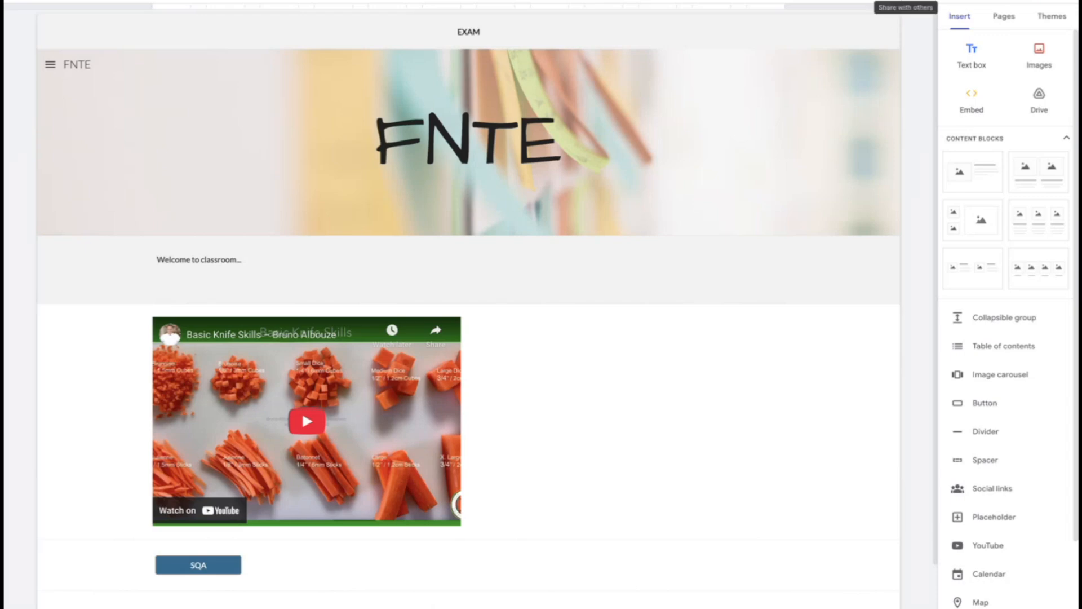
{"action": "left_click", "coordinate": [906, 2]}
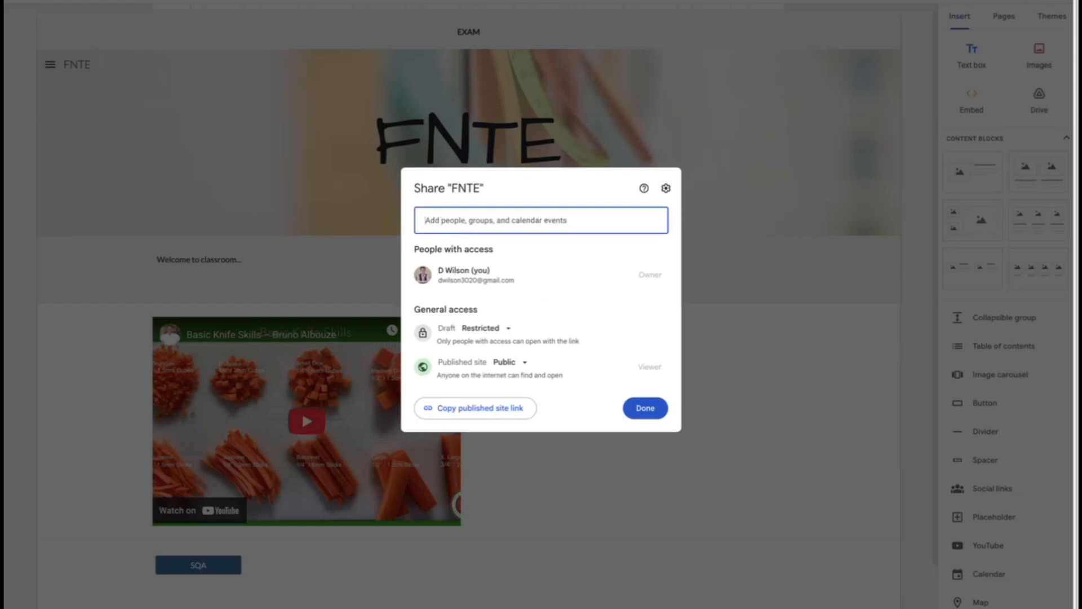
{"action": "left_click", "coordinate": [864, 373]}
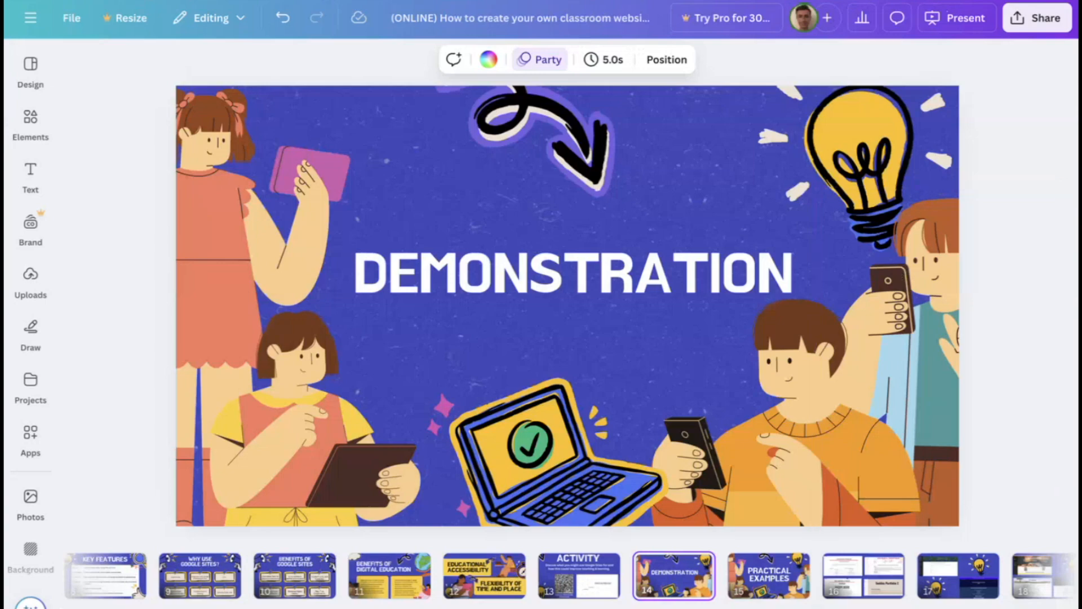
Switch to the Canva presentation and show slide 16 with the four example sites in full screen
{"action": "left_click", "coordinate": [767, 574]}
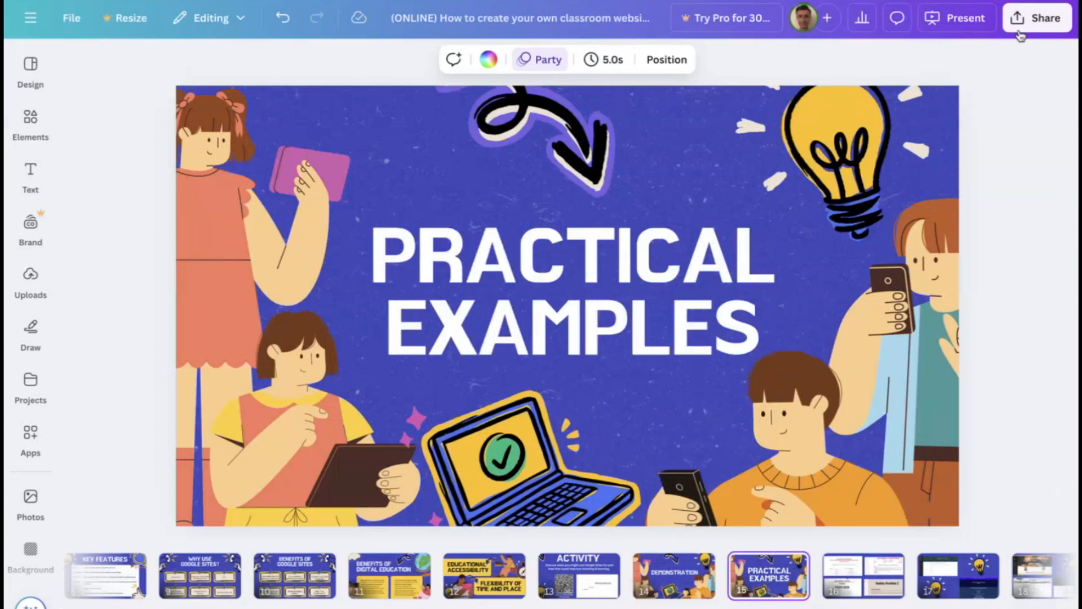
{"action": "left_click", "coordinate": [863, 575]}
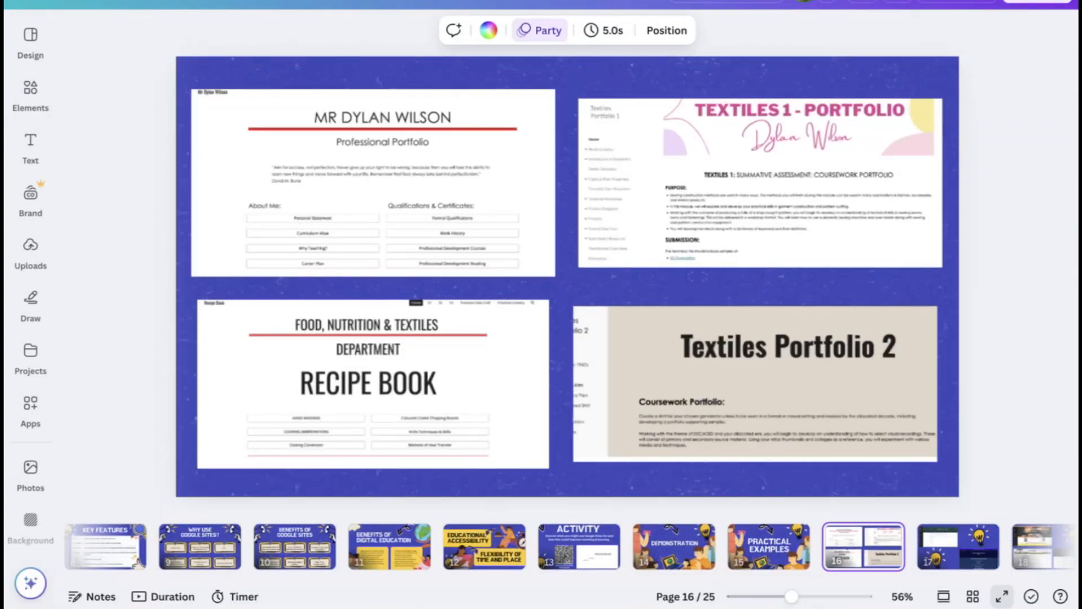
{"action": "left_click", "coordinate": [1002, 596]}
{"action": "key", "text": "Left"}
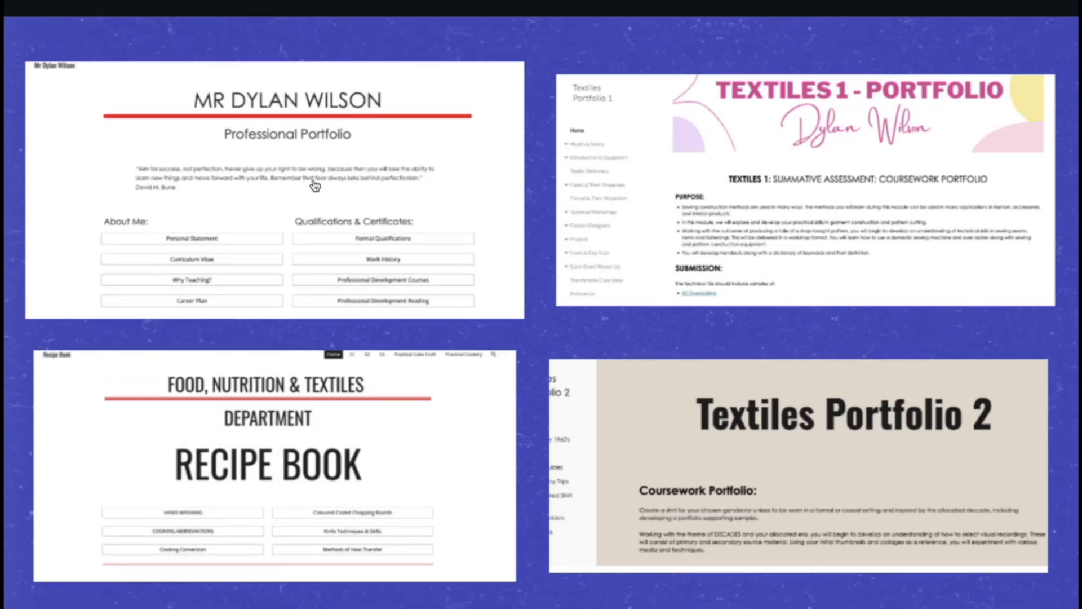
Open the Professional Portfolio example's external site from the slide and look through its home page
{"action": "left_click", "coordinate": [315, 185]}
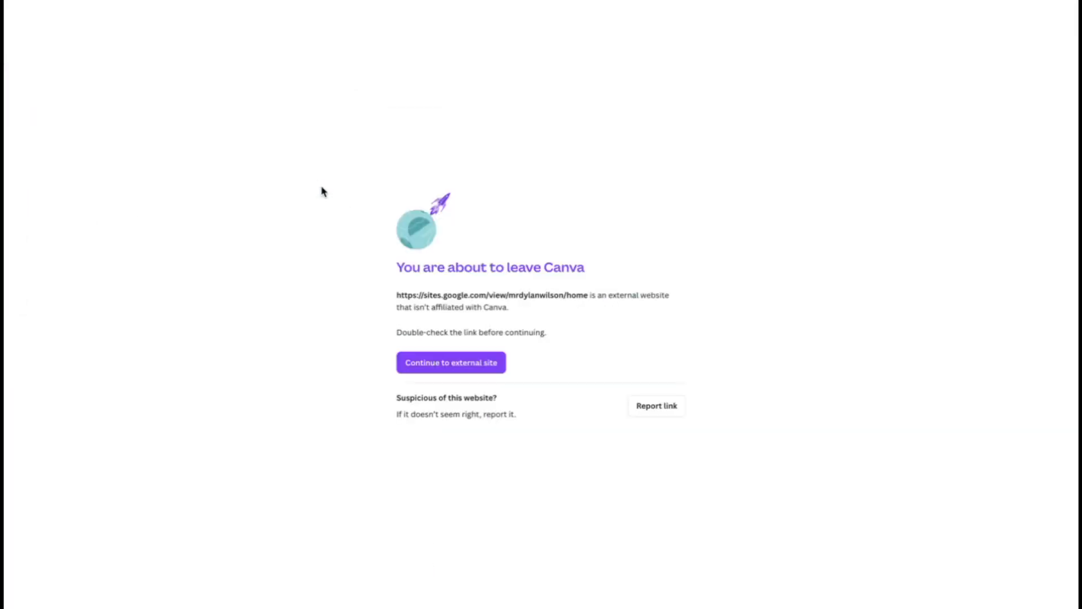
{"action": "left_click", "coordinate": [434, 372]}
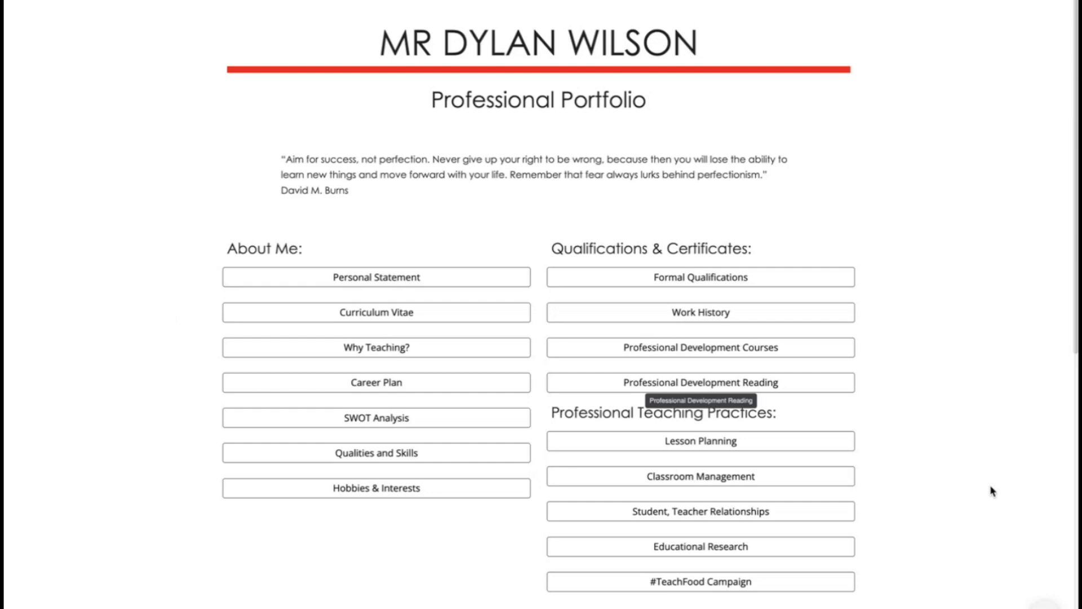
{"action": "scroll", "coordinate": [1000, 495], "scroll_direction": "down", "scroll_amount": 3}
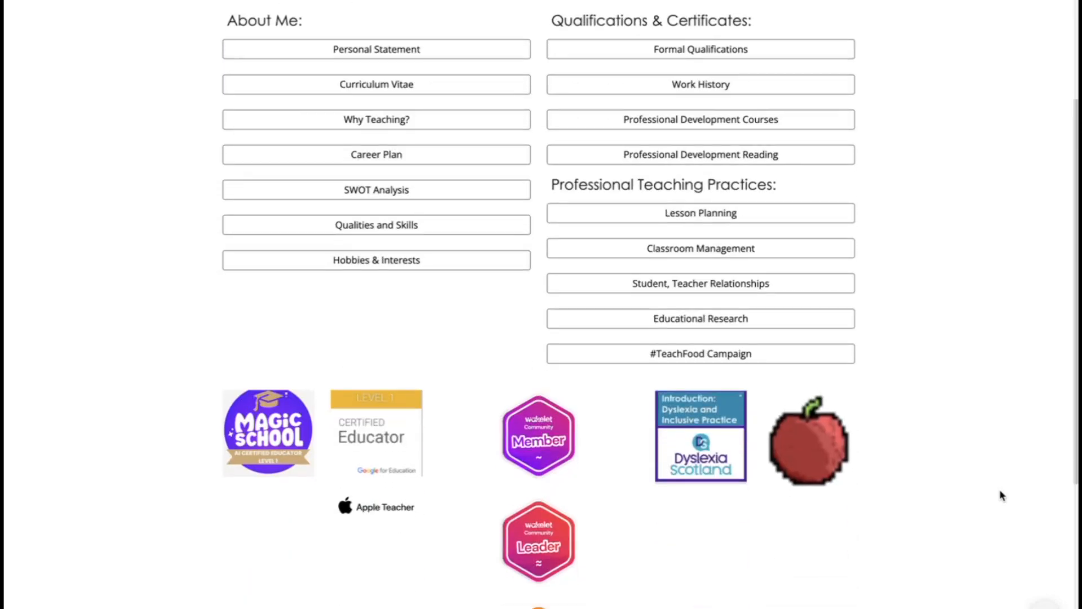
{"action": "scroll", "coordinate": [1001, 494], "scroll_direction": "up", "scroll_amount": 4}
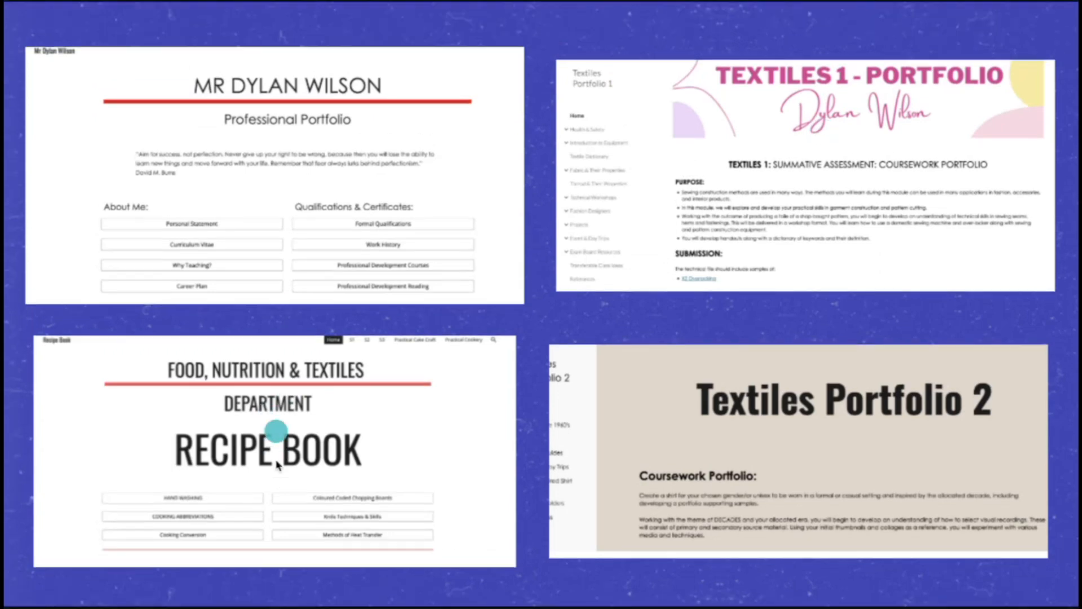
Open the Recipe Book example's external site from the slide and view its Hand Washing page
{"action": "left_click", "coordinate": [276, 462]}
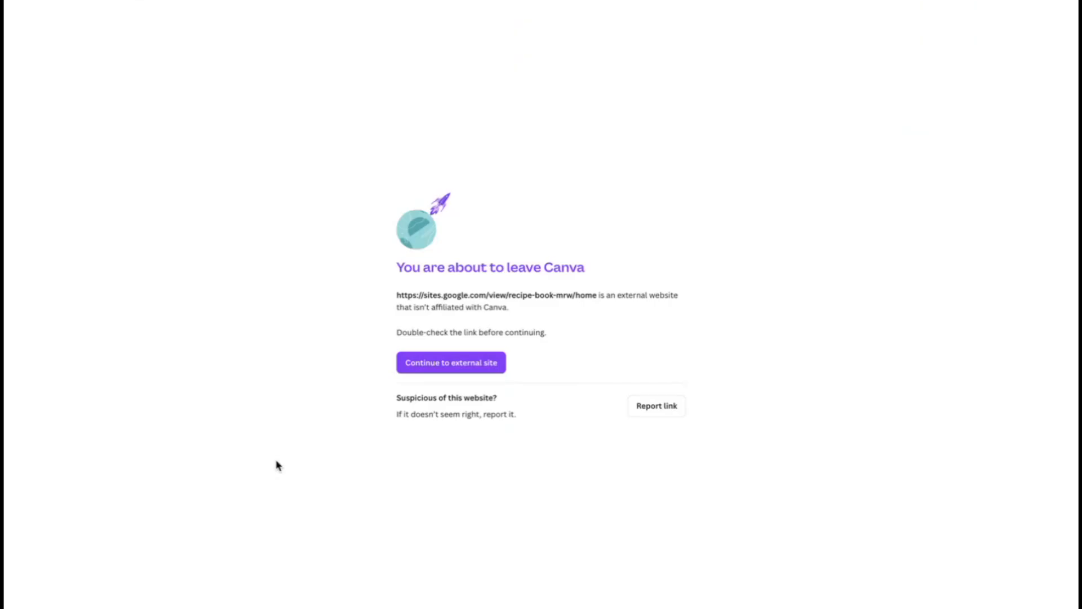
{"action": "left_click", "coordinate": [434, 367]}
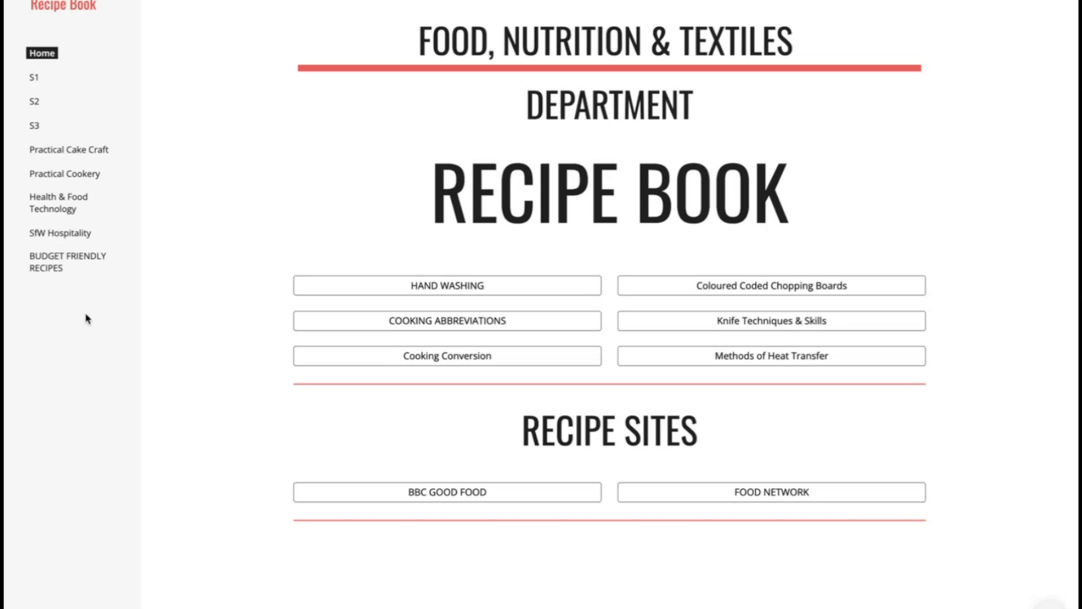
{"action": "left_click", "coordinate": [487, 296]}
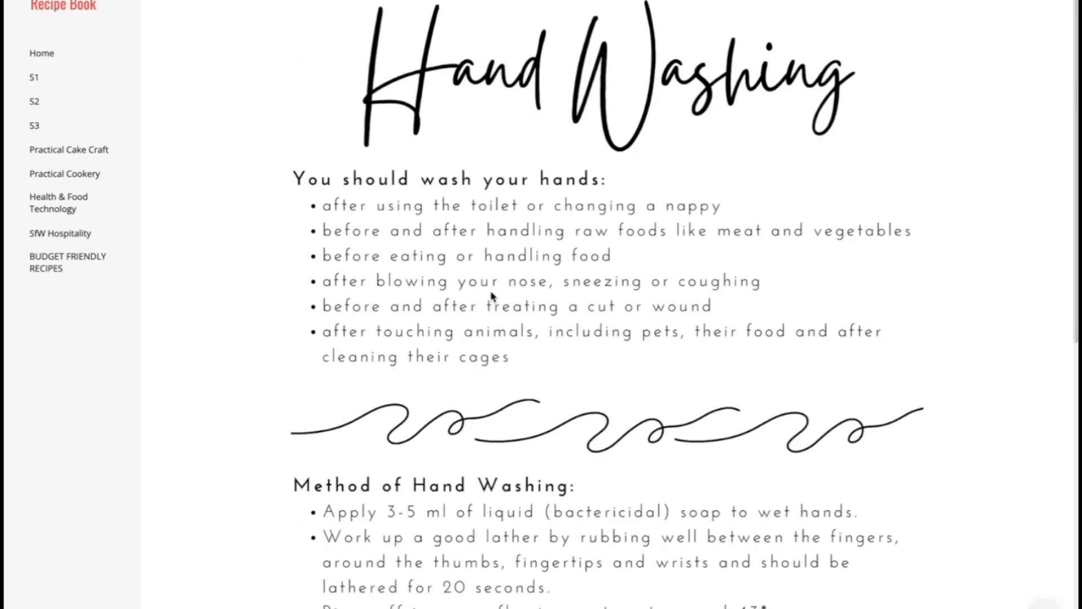